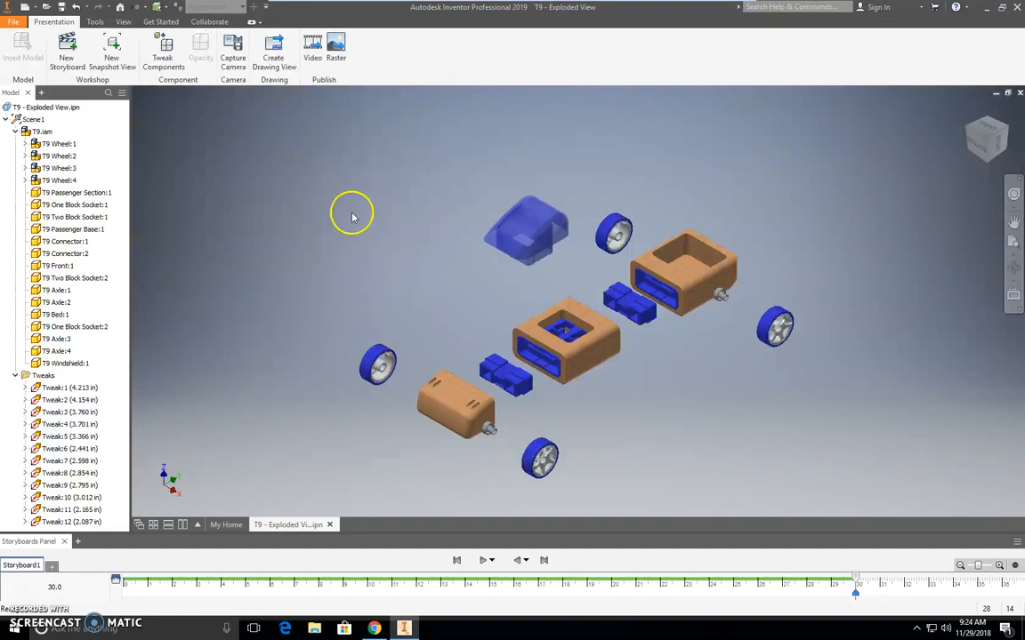
# Create a new drawing file
pyautogui.click(17, 23)
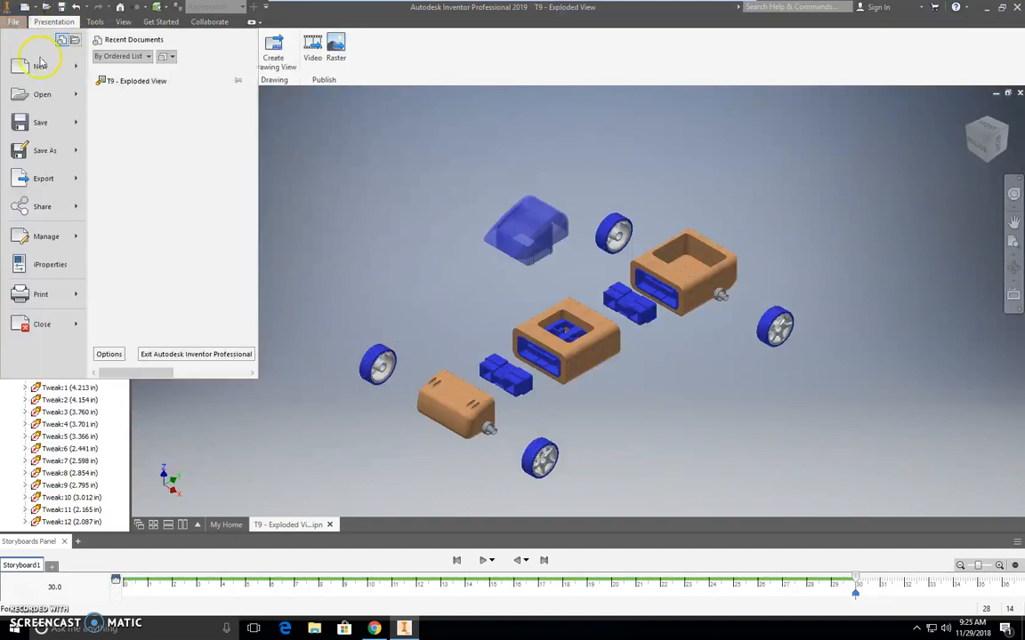
pyautogui.moveTo(41, 67)
pyautogui.click(142, 136)
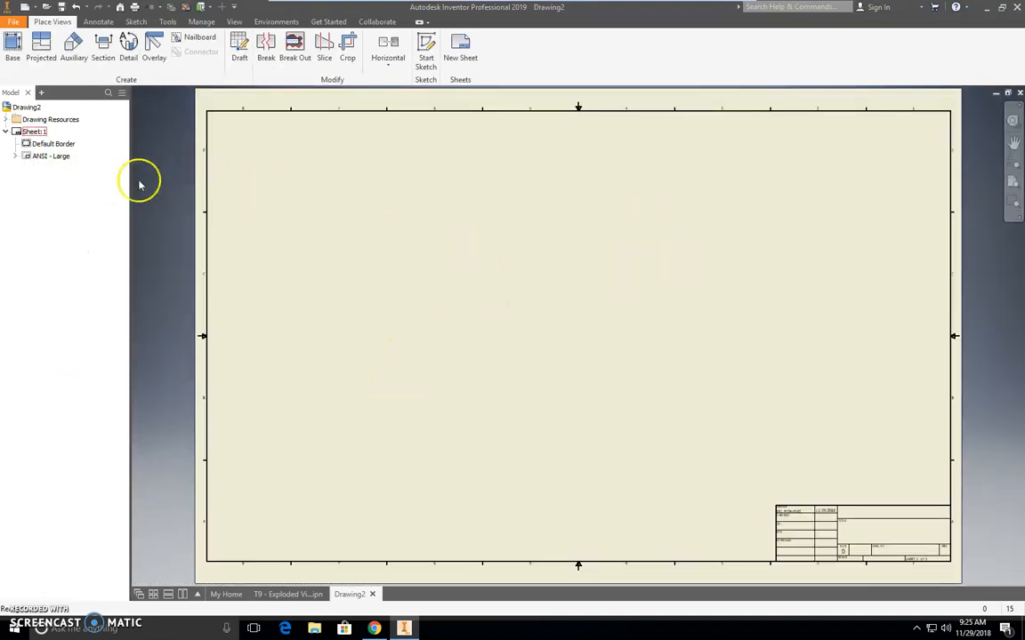
# Change the size of Sheet:1 to A
pyautogui.click(31, 132)
pyautogui.rightClick(31, 133)
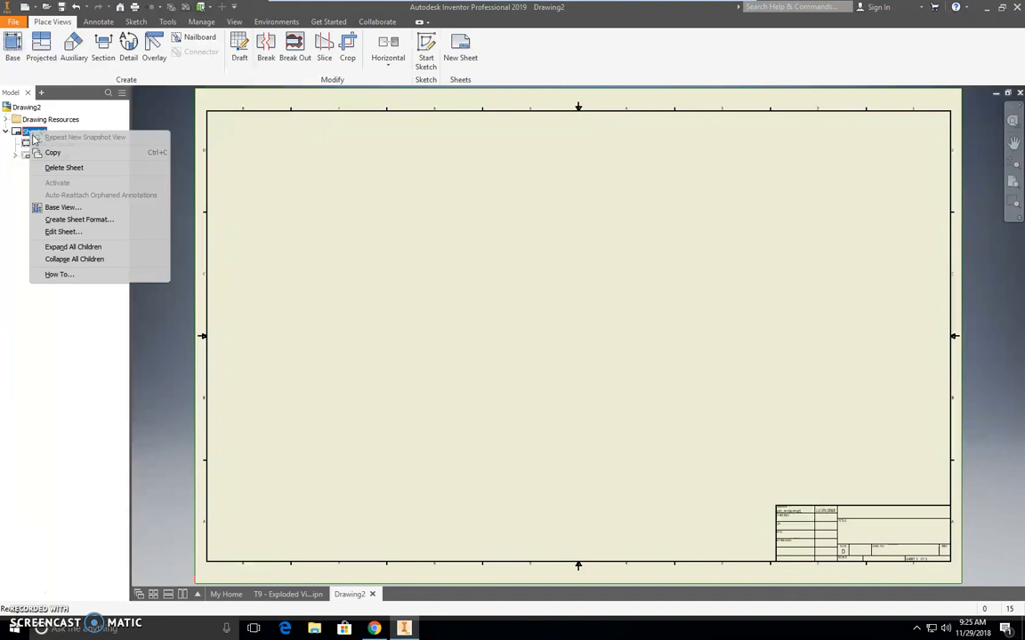
pyautogui.click(70, 231)
pyautogui.click(180, 175)
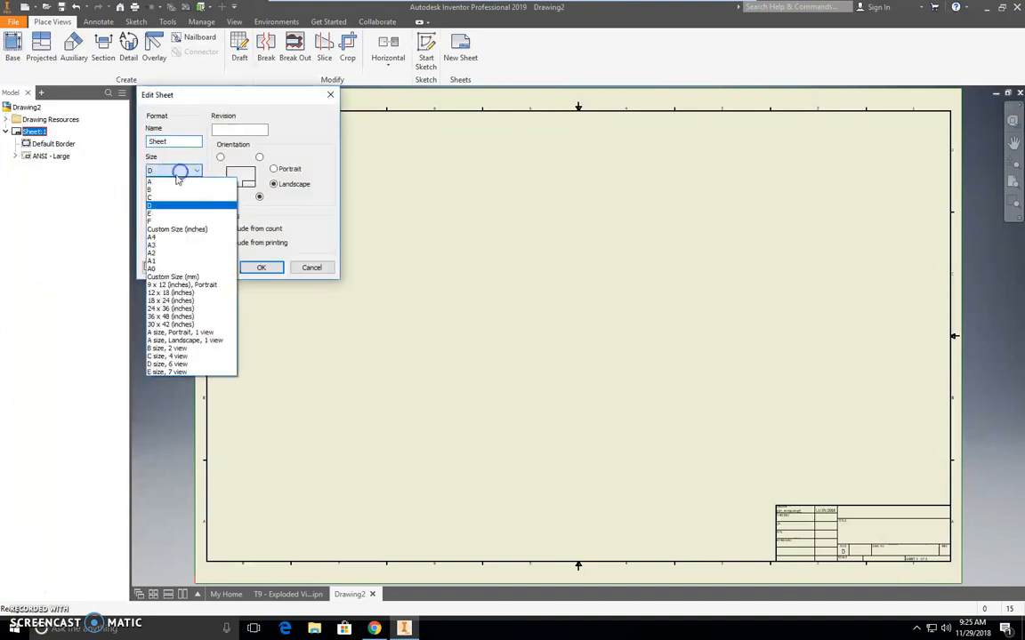
pyautogui.click(164, 184)
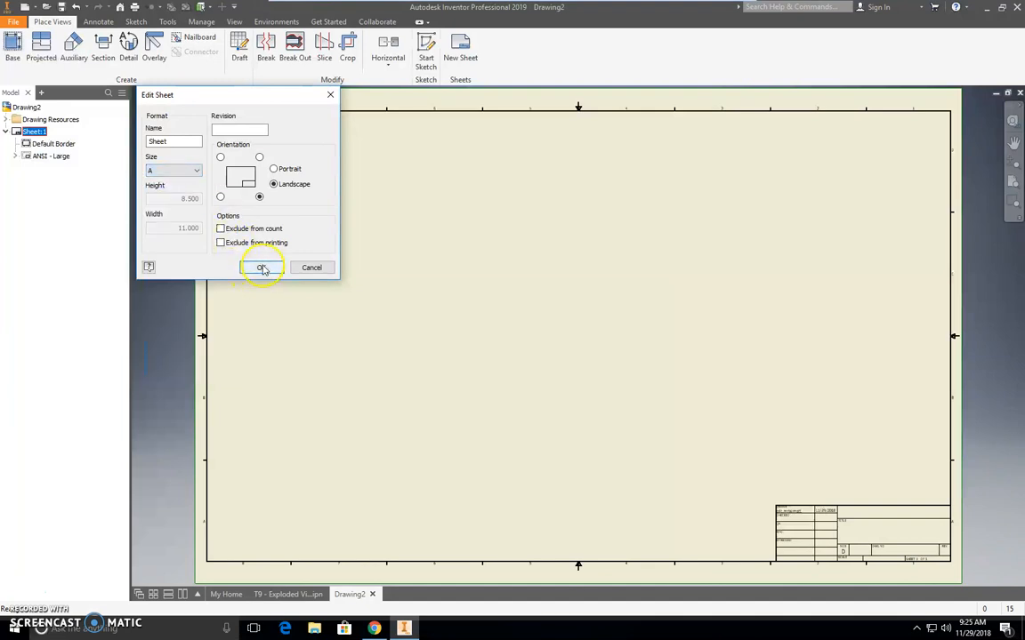
# Delete the ANSI - Large title block from the sheet
pyautogui.click(51, 161)
pyautogui.rightClick(41, 156)
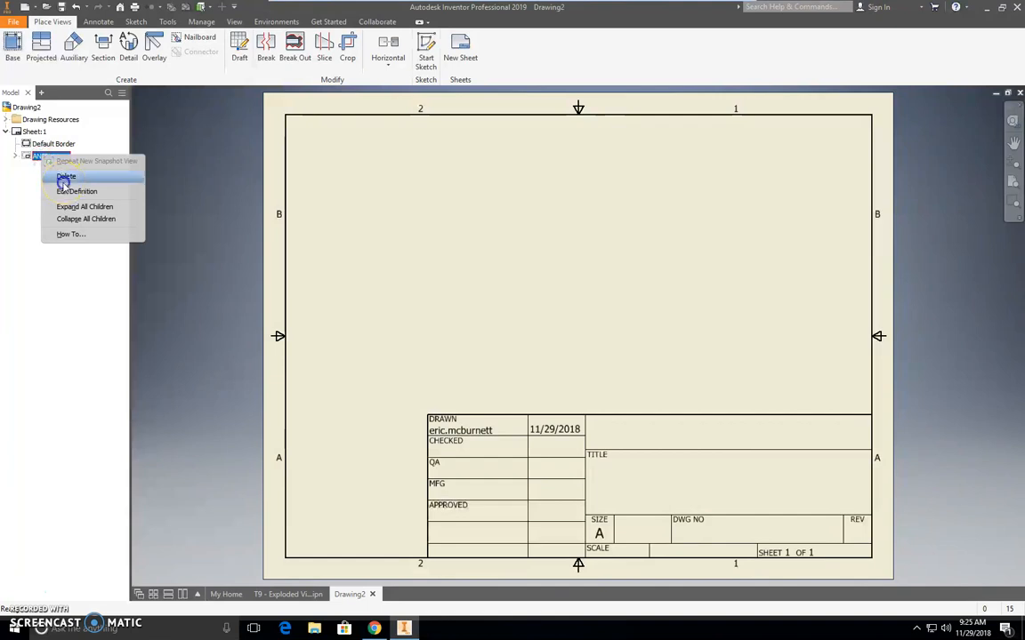
pyautogui.click(65, 177)
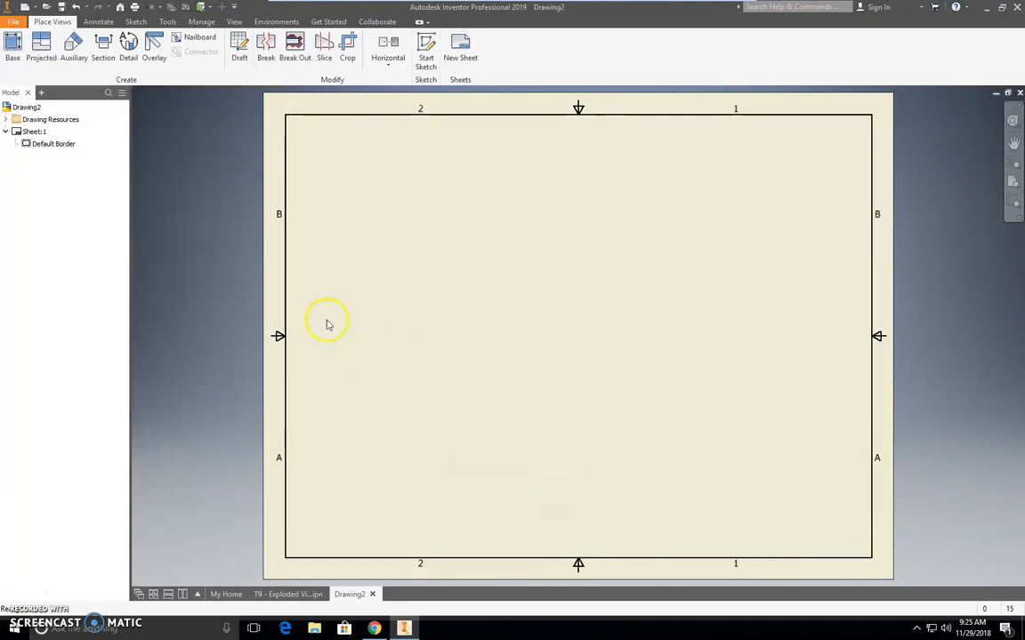
# Place a shaded base view of T9 - Exploded View.ipn at 1/2 scale in the upper part of the sheet
pyautogui.click(12, 44)
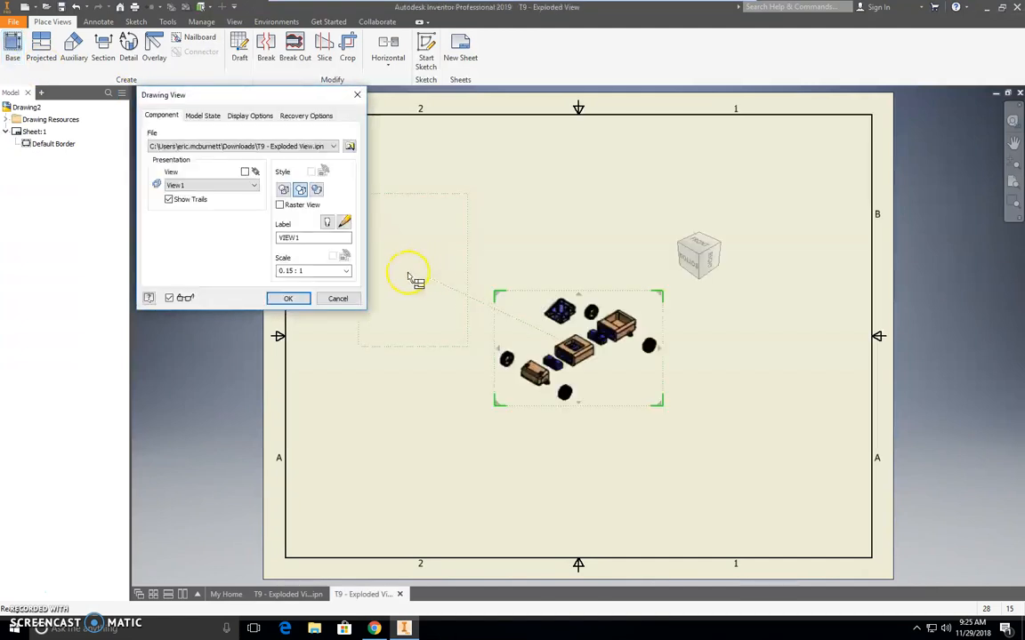
pyautogui.click(348, 275)
pyautogui.click(303, 291)
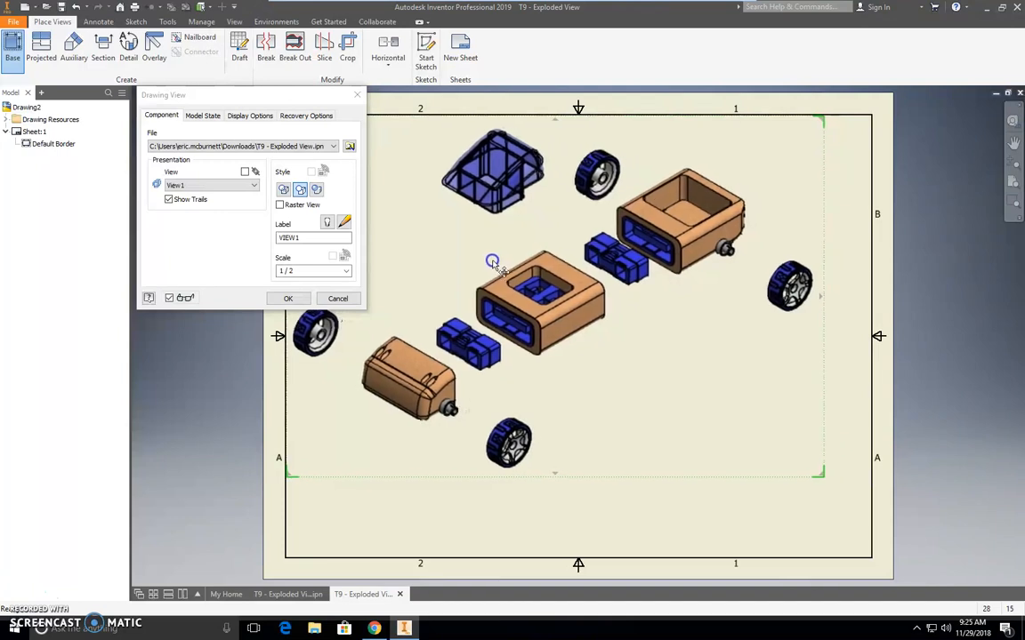
pyautogui.click(491, 260)
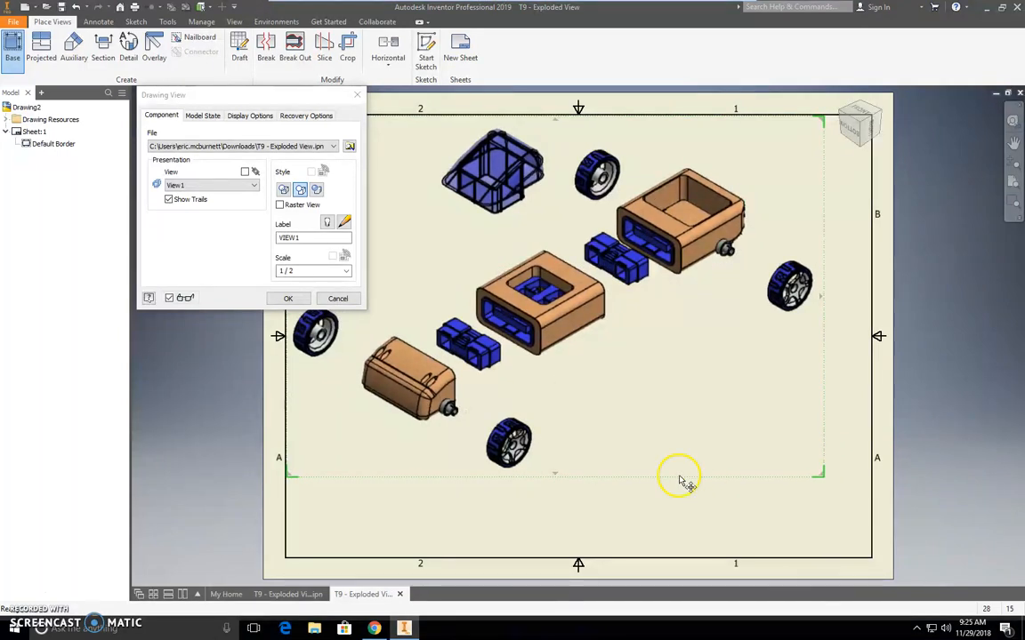
pyautogui.click(317, 191)
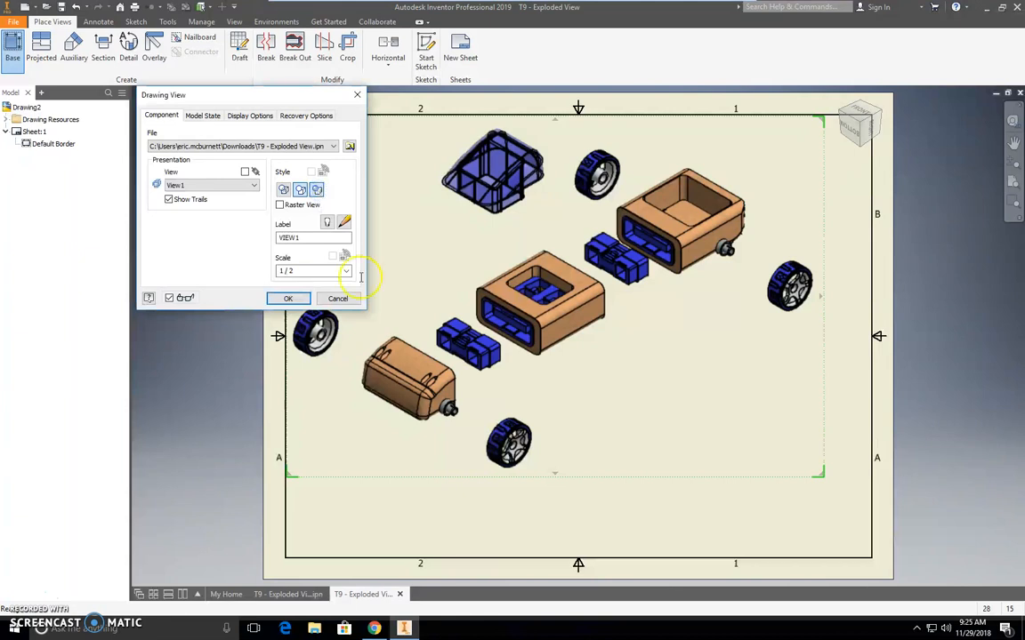
pyautogui.click(287, 298)
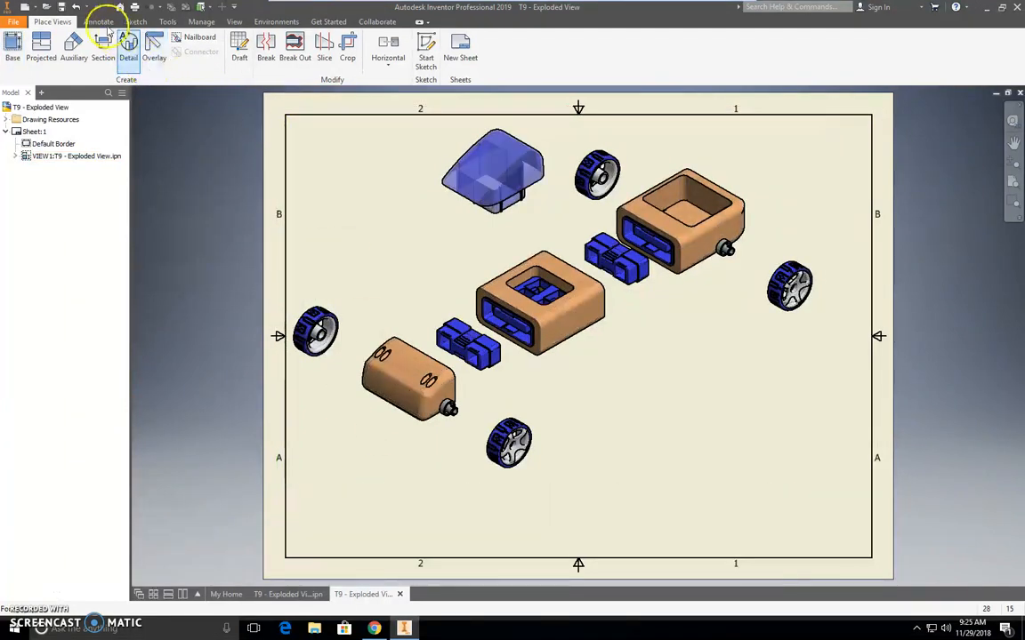
# Add a parts list for the exploded view and place it in the lower-right corner of the sheet border
pyautogui.click(99, 21)
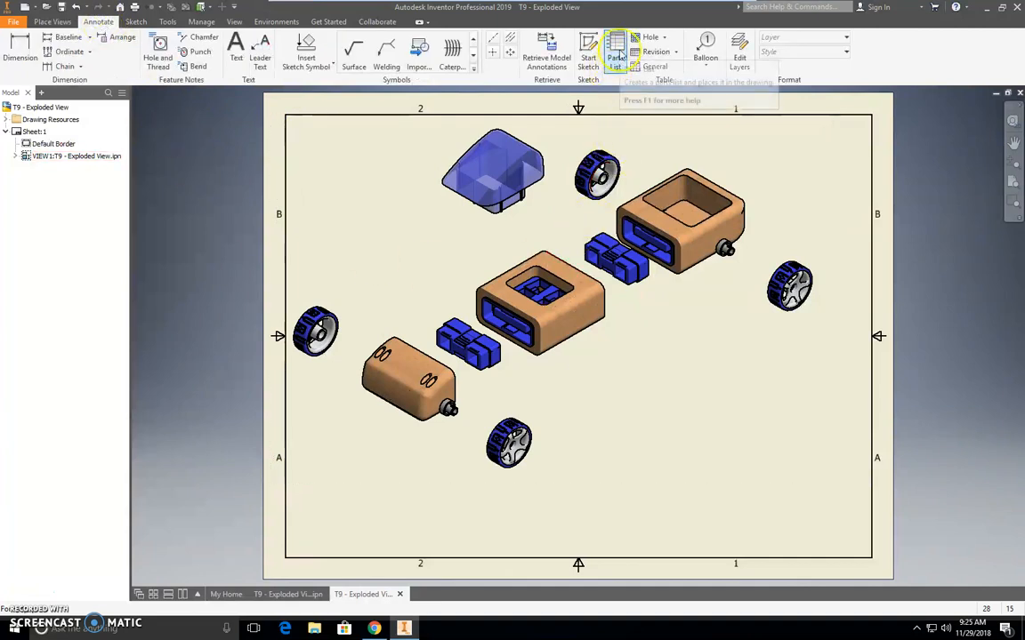
pyautogui.click(616, 57)
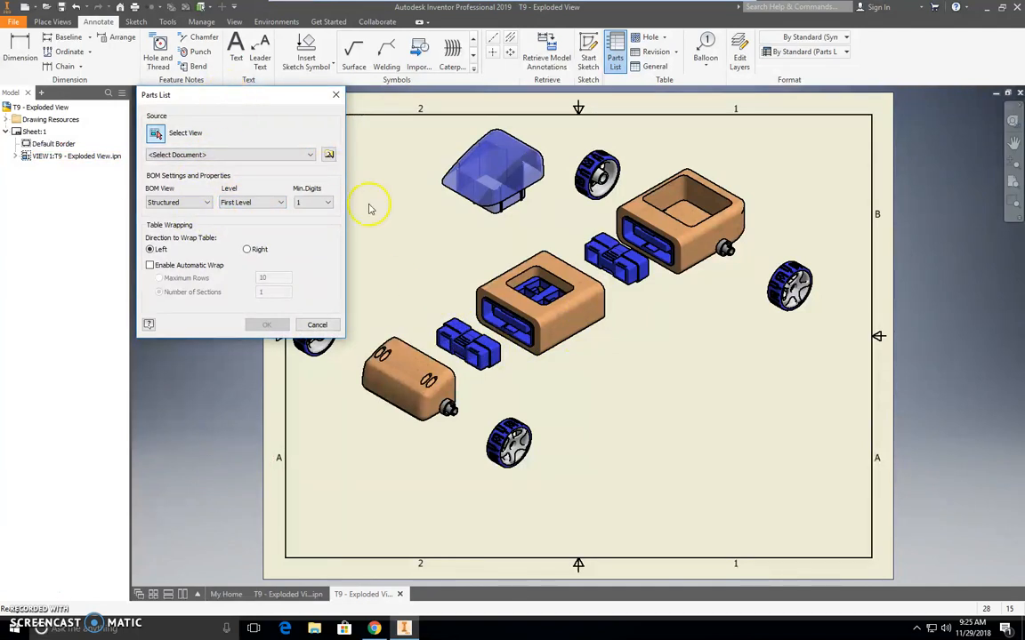
pyautogui.click(480, 283)
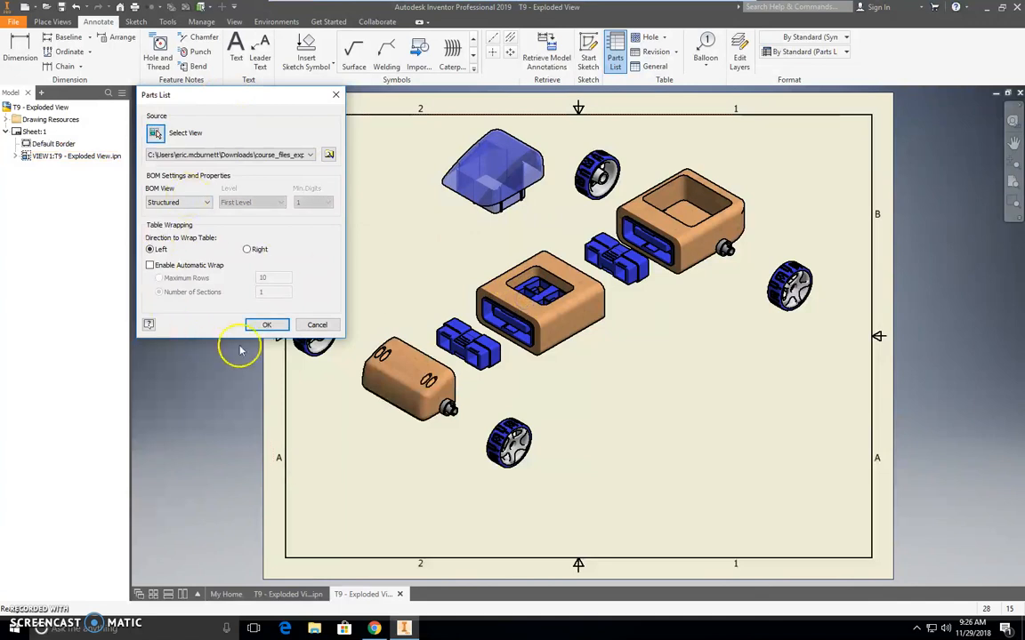
pyautogui.click(272, 324)
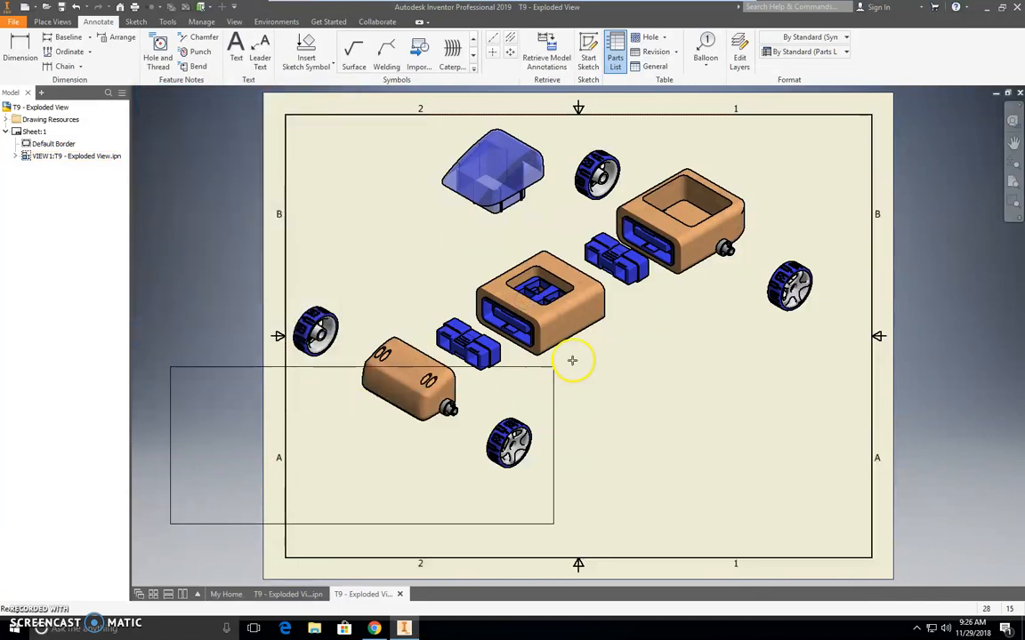
pyautogui.click(873, 401)
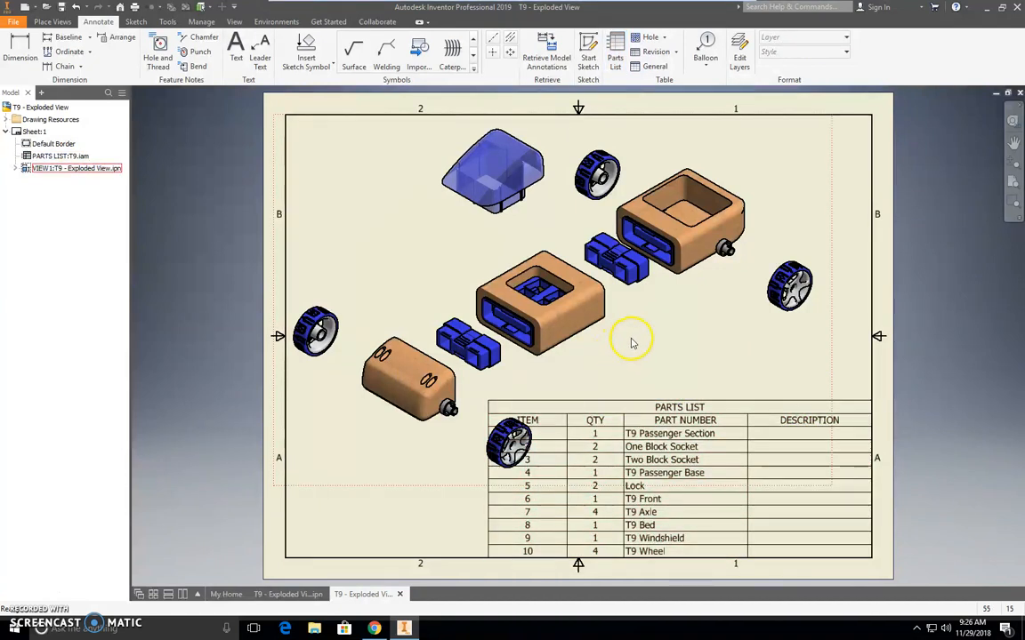
# Remove the DESCRIPTION column from the parts list and apply the change to the sheet
pyautogui.rightClick(707, 426)
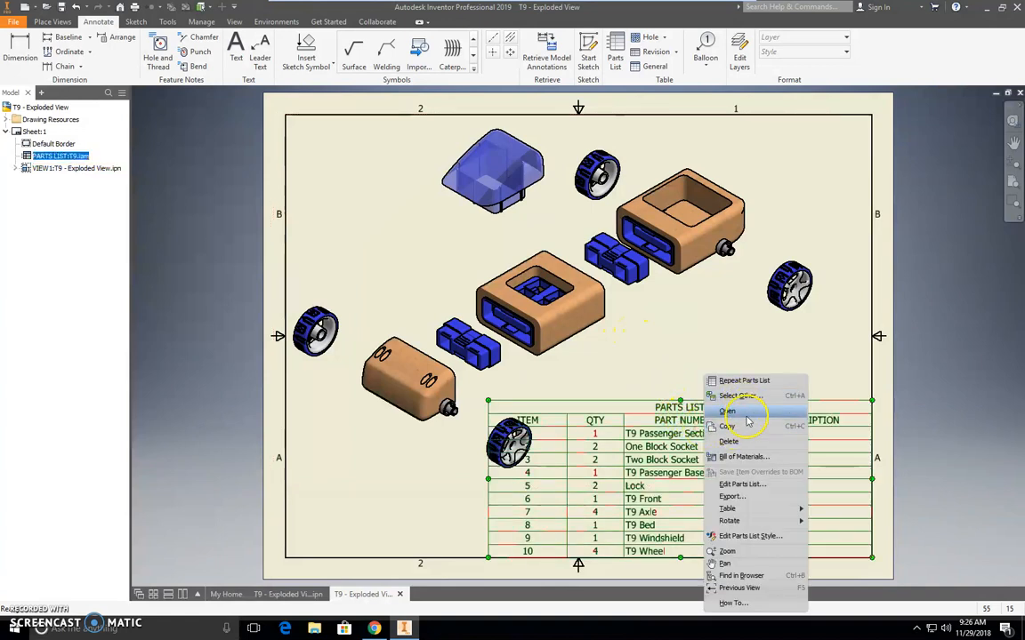
pyautogui.click(747, 487)
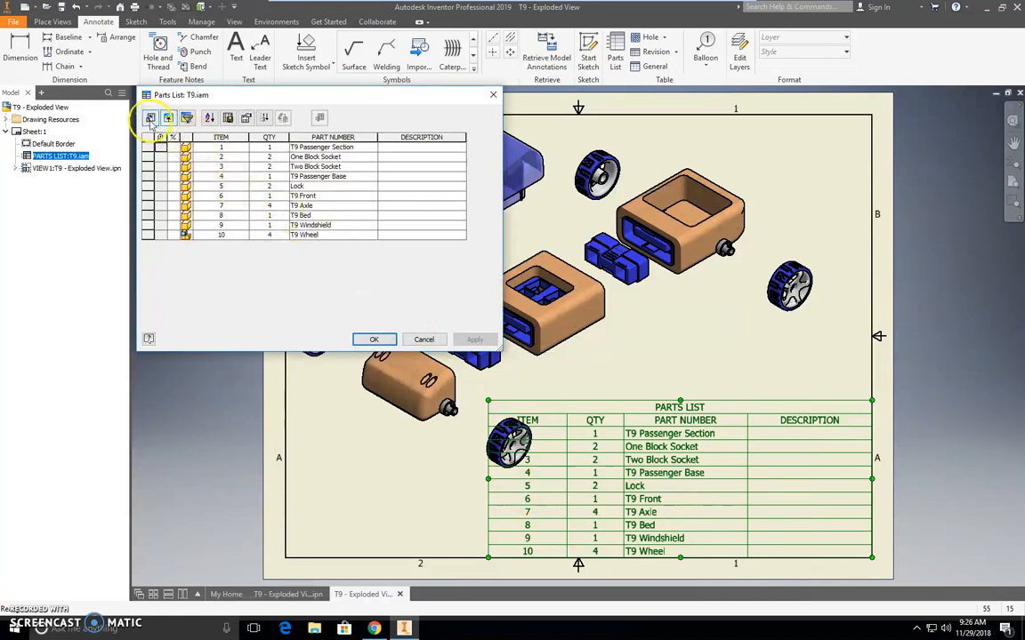
pyautogui.click(150, 119)
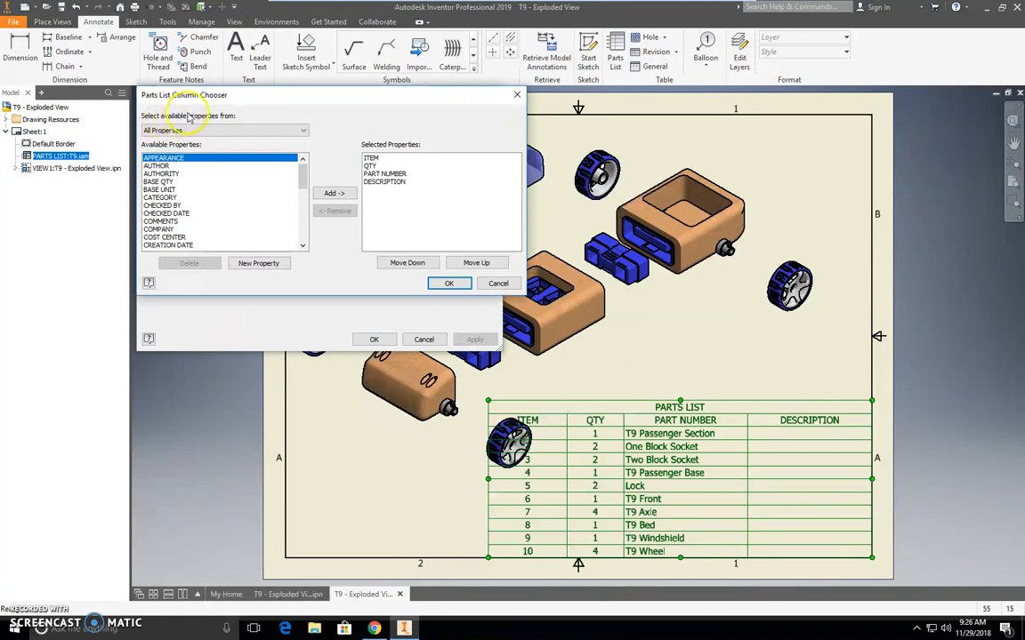
pyautogui.click(377, 182)
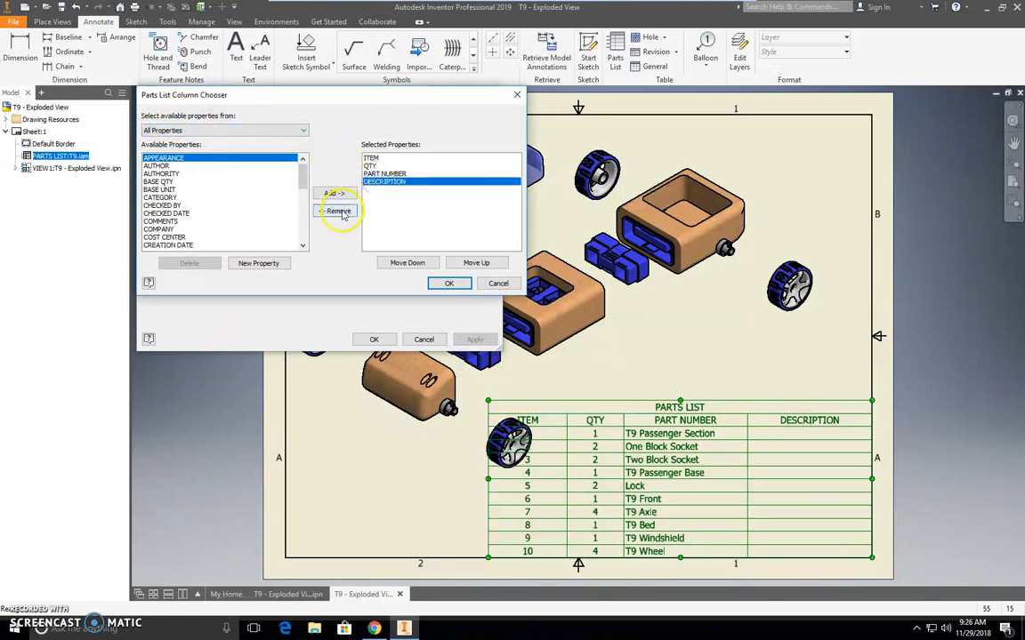
pyautogui.click(335, 212)
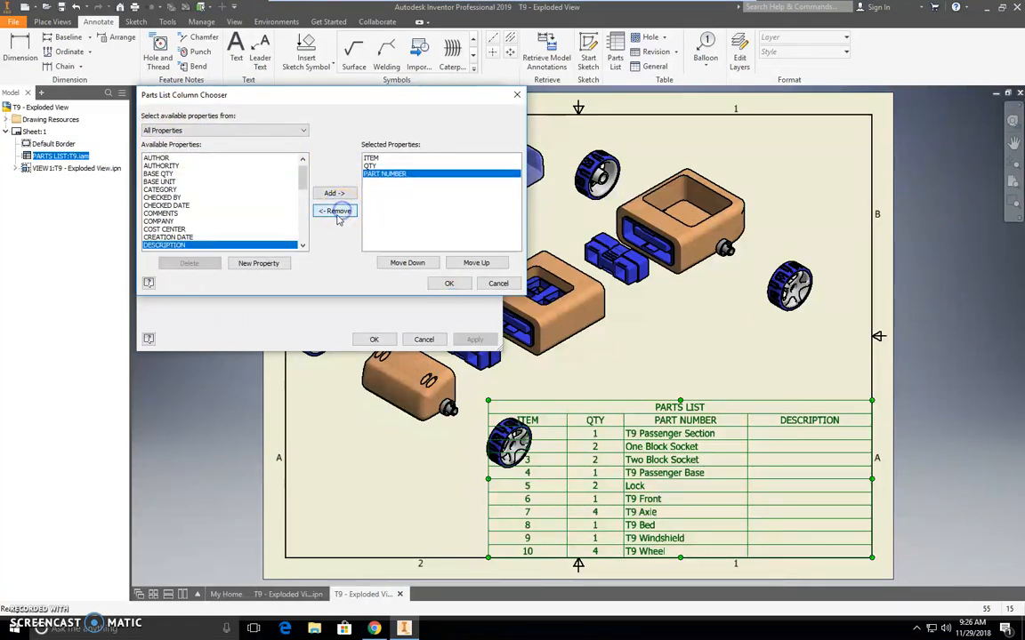
pyautogui.click(451, 284)
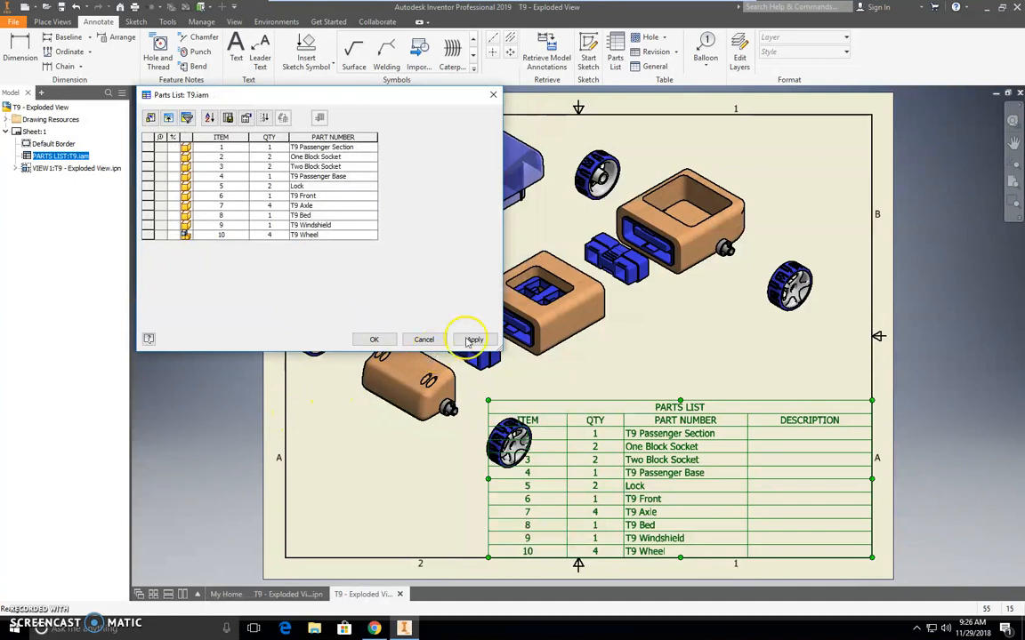
pyautogui.click(472, 340)
pyautogui.click(369, 341)
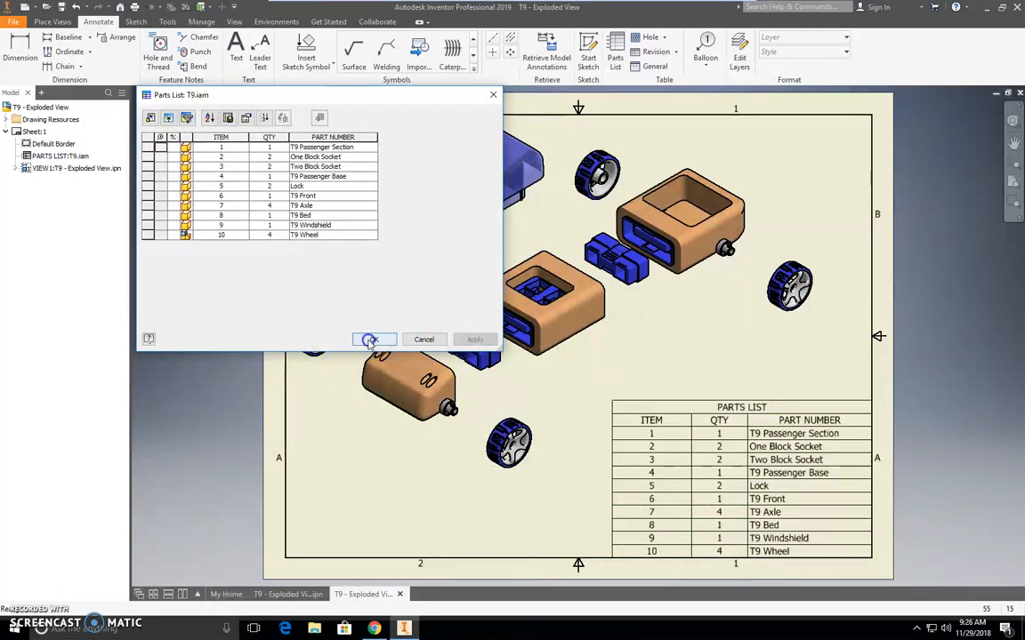
pyautogui.click(787, 544)
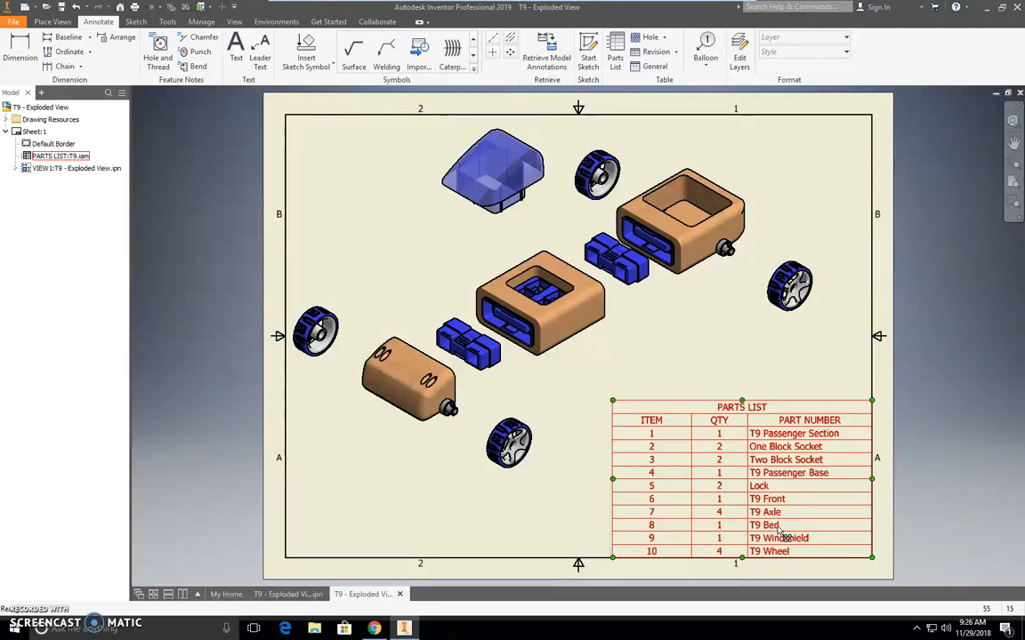
pyautogui.click(834, 374)
# Attach a balloon to the rightmost wheel and place it above and to the right of the wheel
pyautogui.click(705, 49)
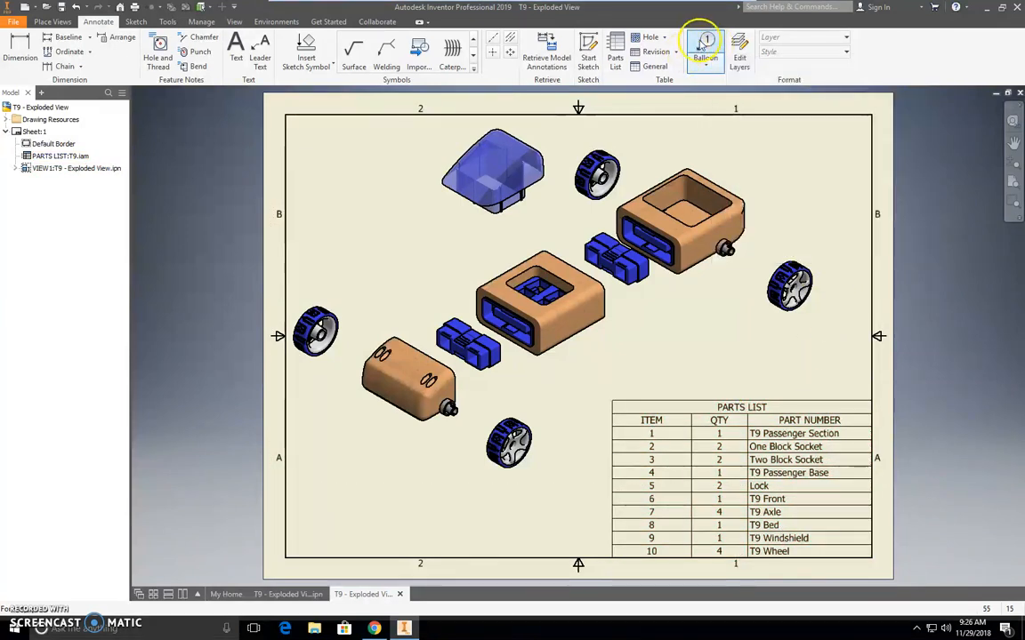
pyautogui.click(707, 64)
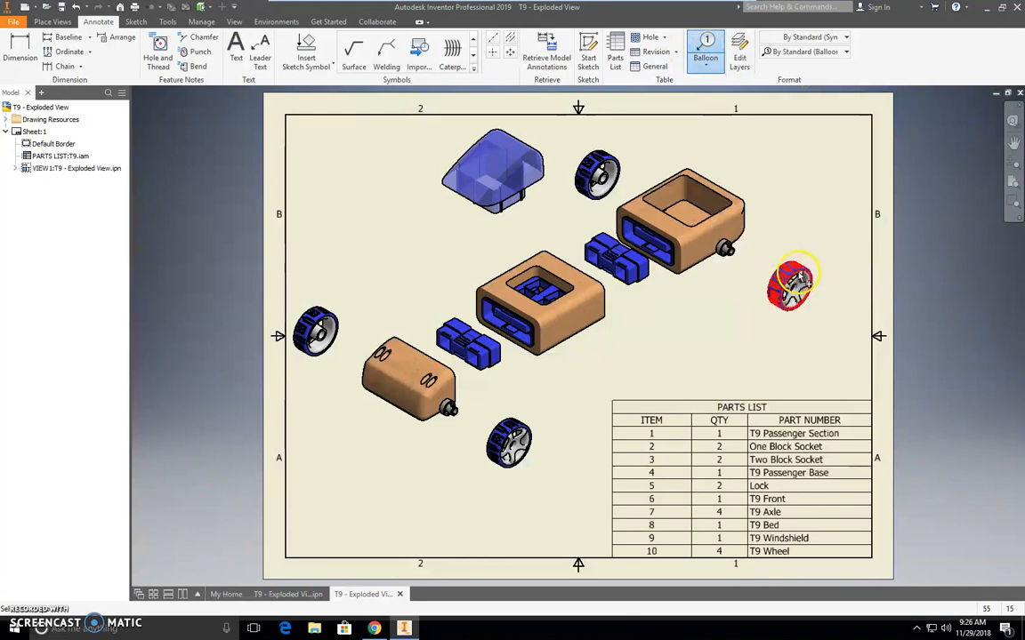
pyautogui.click(812, 256)
pyautogui.click(836, 225)
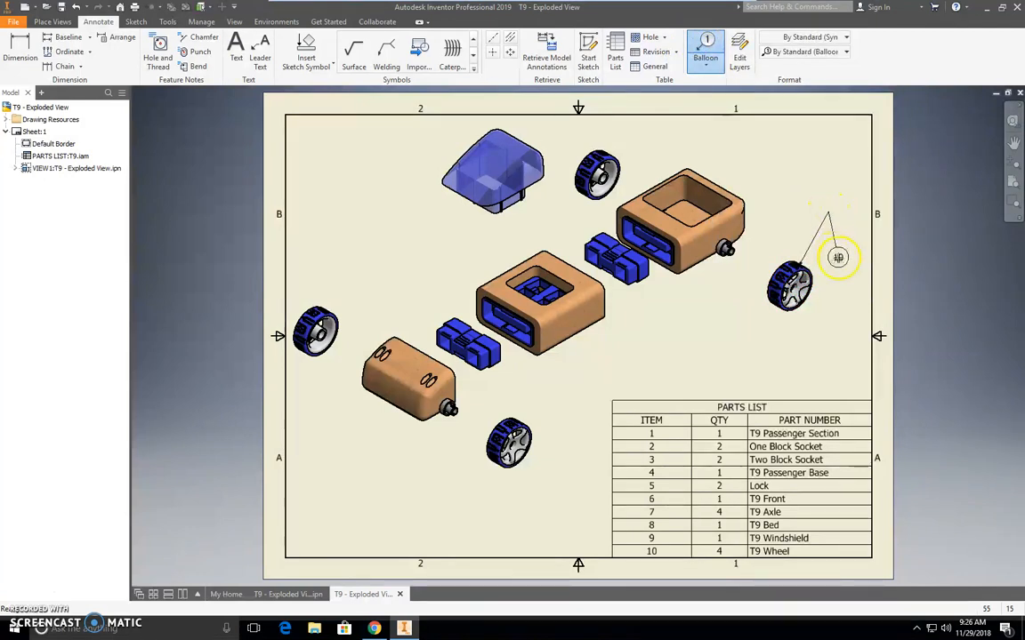
pyautogui.rightClick(843, 238)
pyautogui.click(892, 239)
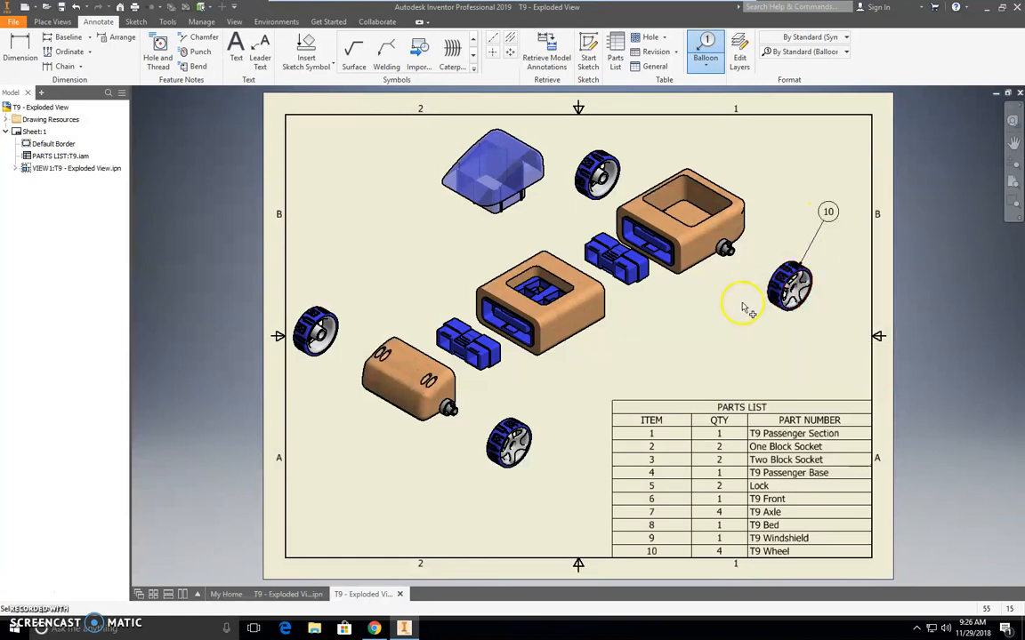
# Try to attach a balloon to the T9 Bed at its upper-right edge
pyautogui.click(703, 49)
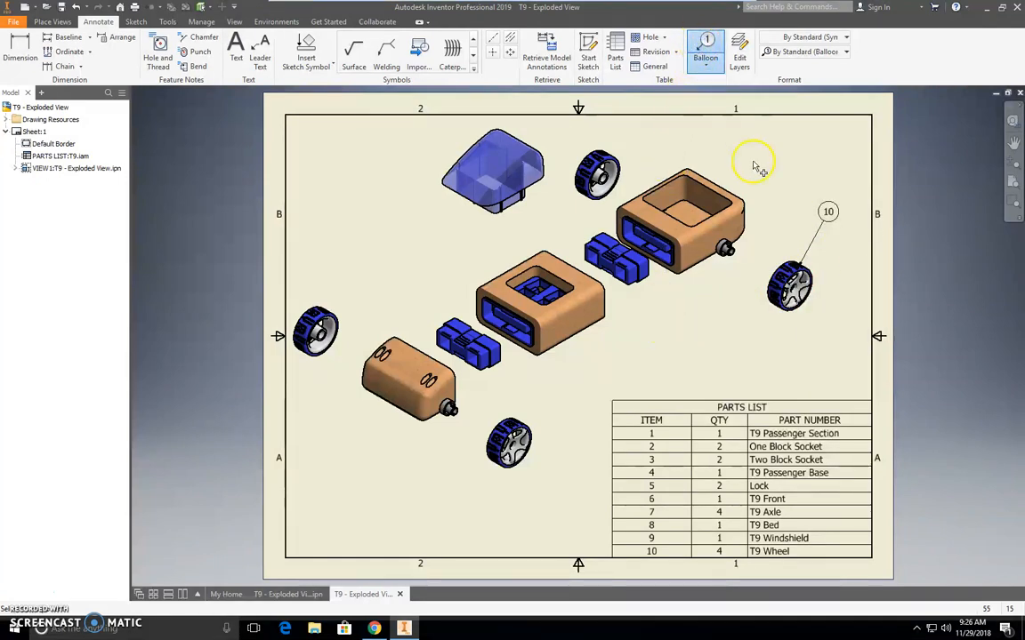
pyautogui.click(743, 198)
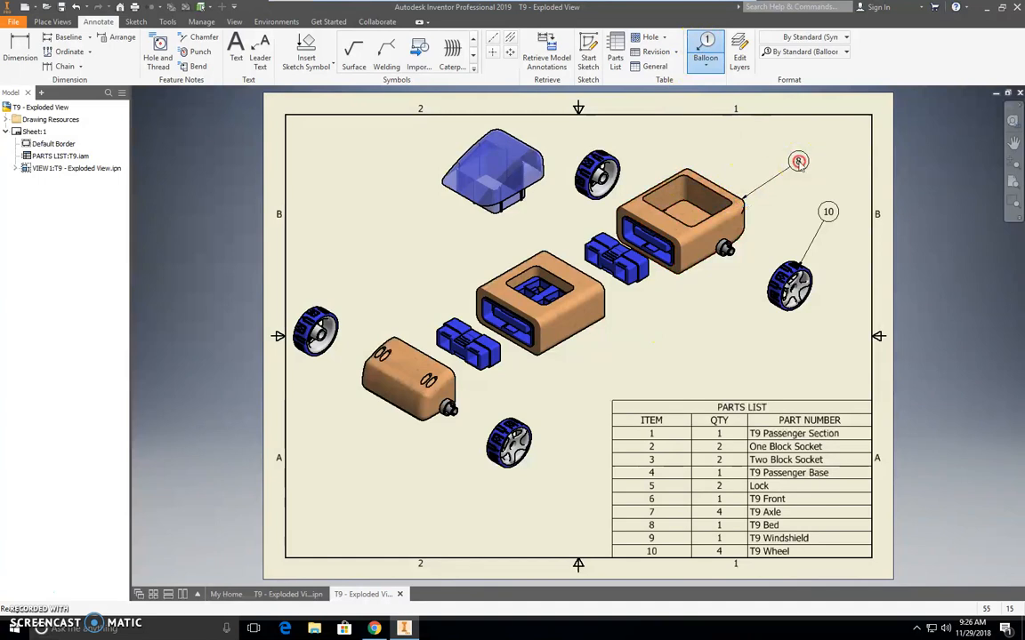
pyautogui.rightClick(799, 161)
pyautogui.click(846, 161)
pyautogui.click(705, 45)
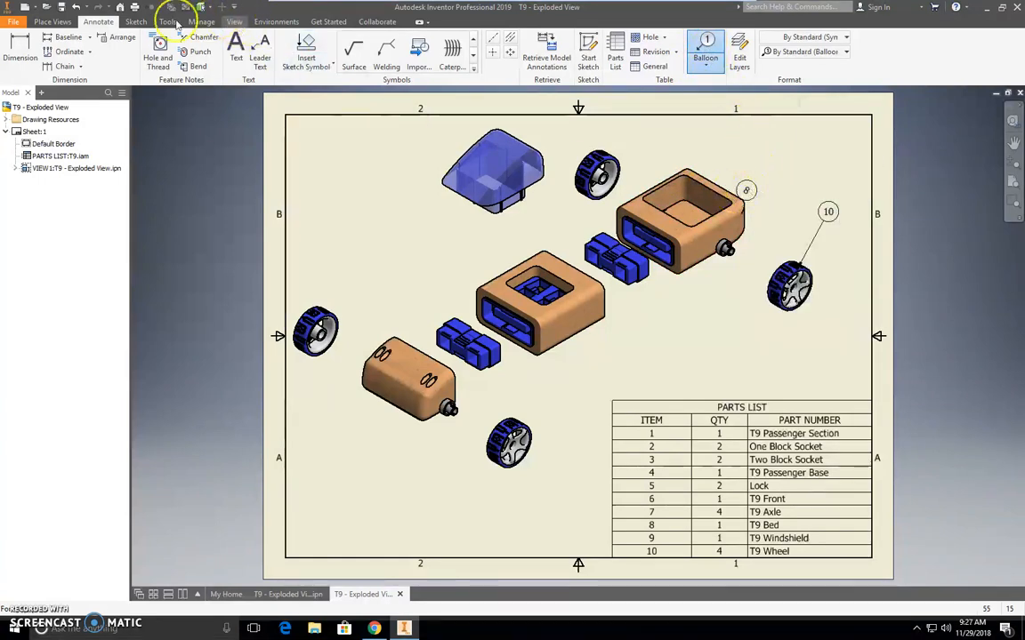
# Delete the misplaced balloon at the upper-right edge of the T9 Bed
pyautogui.click(77, 7)
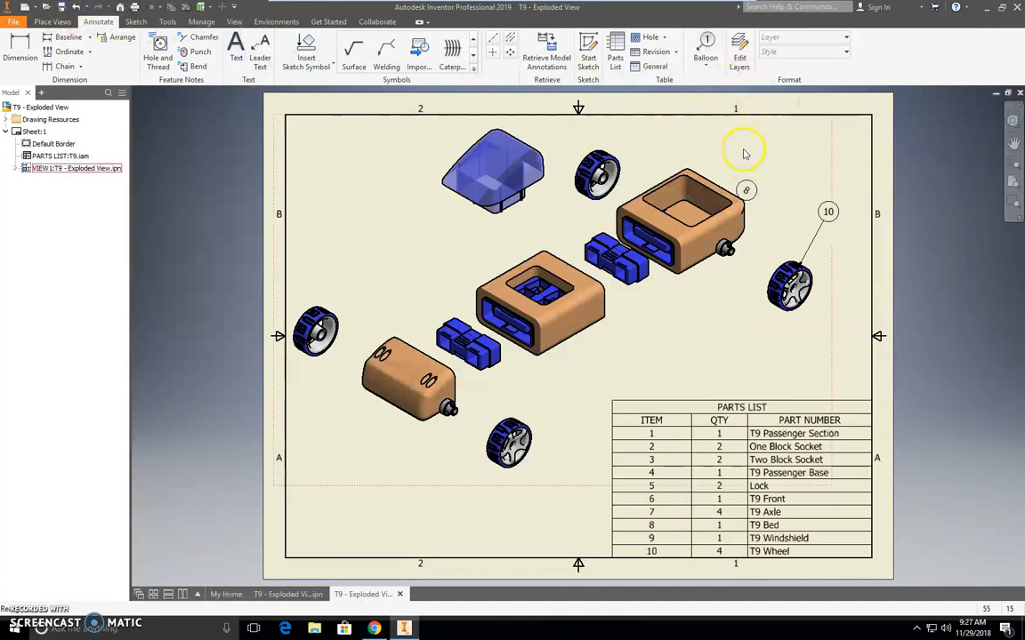
pyautogui.click(747, 190)
pyautogui.rightClick(747, 189)
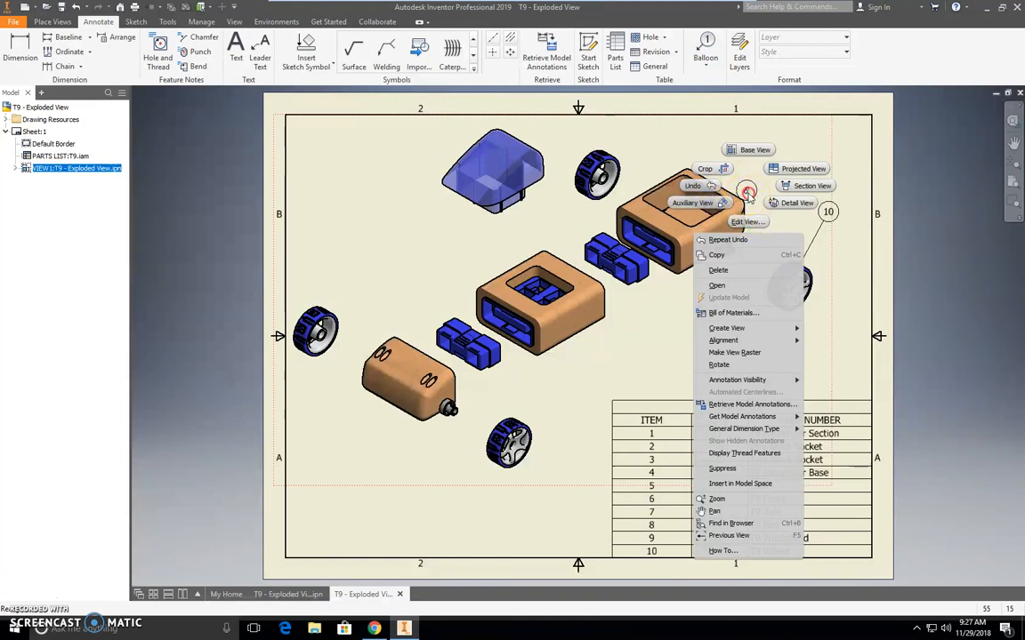
pyautogui.click(746, 192)
pyautogui.rightClick(746, 191)
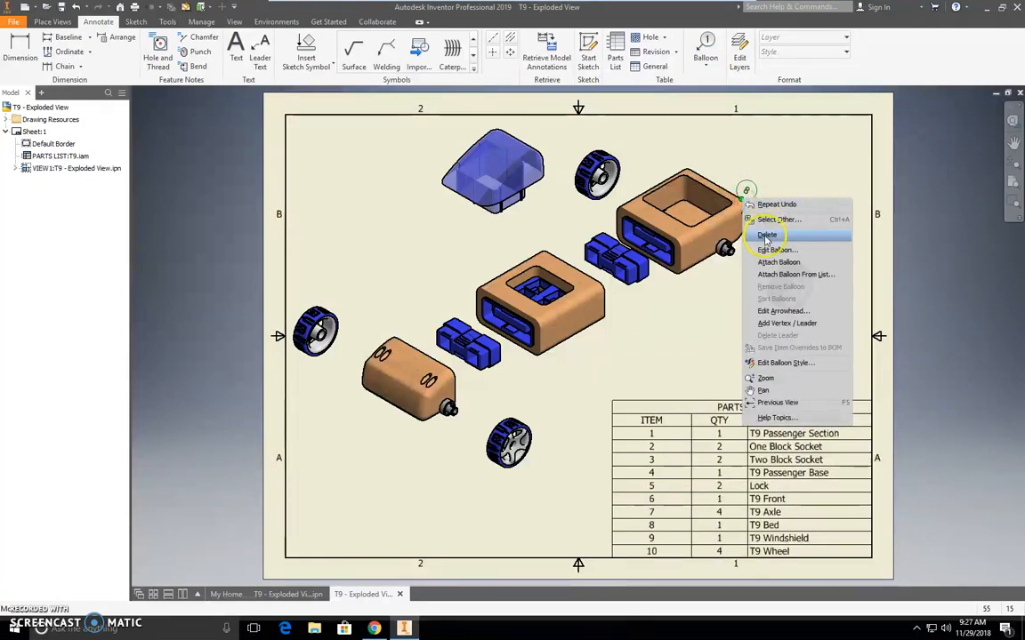
pyautogui.click(765, 234)
# Attach a balloon to the T9 Bed's upper-right edge and place it well above and to the right of the part
pyautogui.click(706, 46)
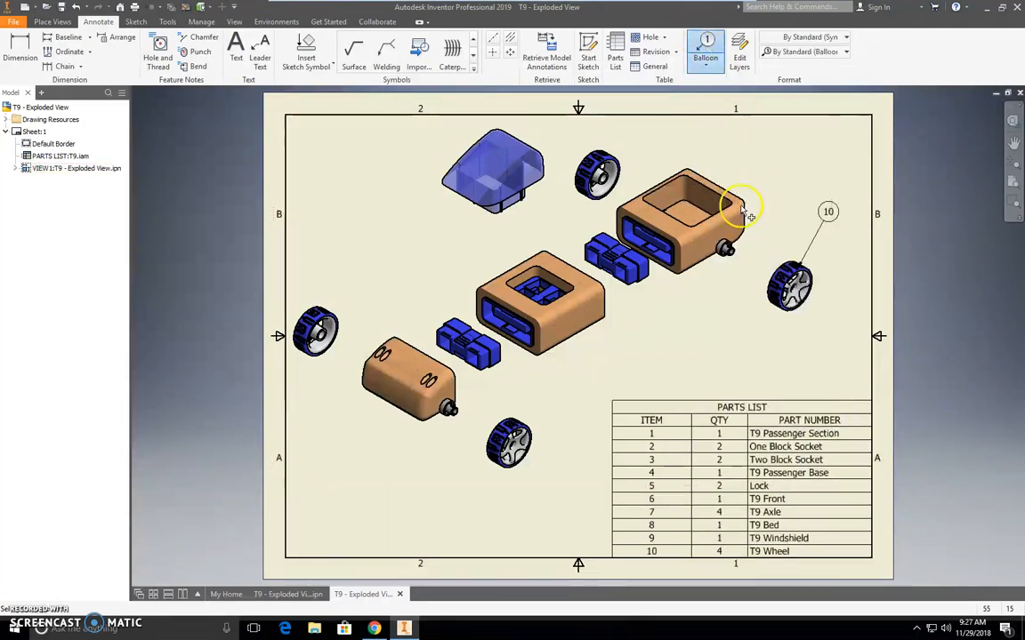
pyautogui.click(744, 200)
pyautogui.click(819, 146)
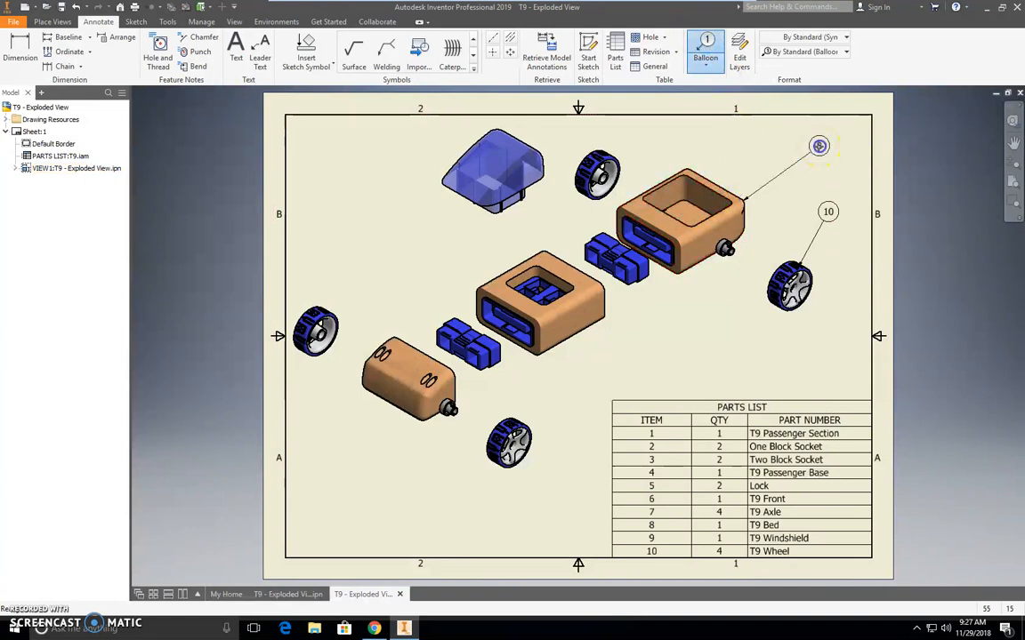
pyautogui.rightClick(818, 146)
pyautogui.click(864, 144)
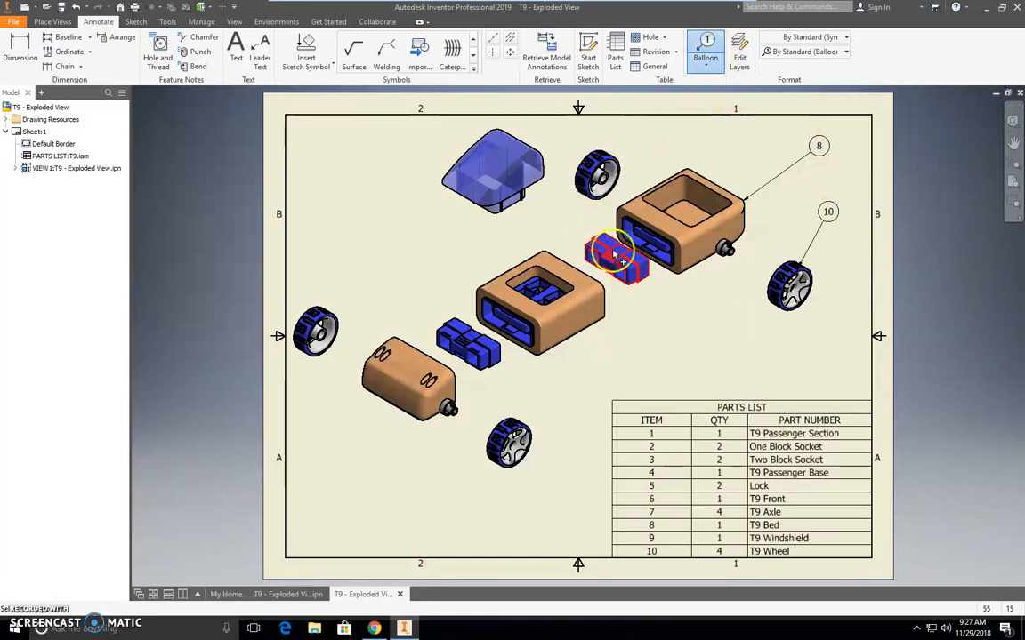
# Attach a balloon to the right edge of the T9 Passenger Section and place it below and to the right
pyautogui.click(603, 302)
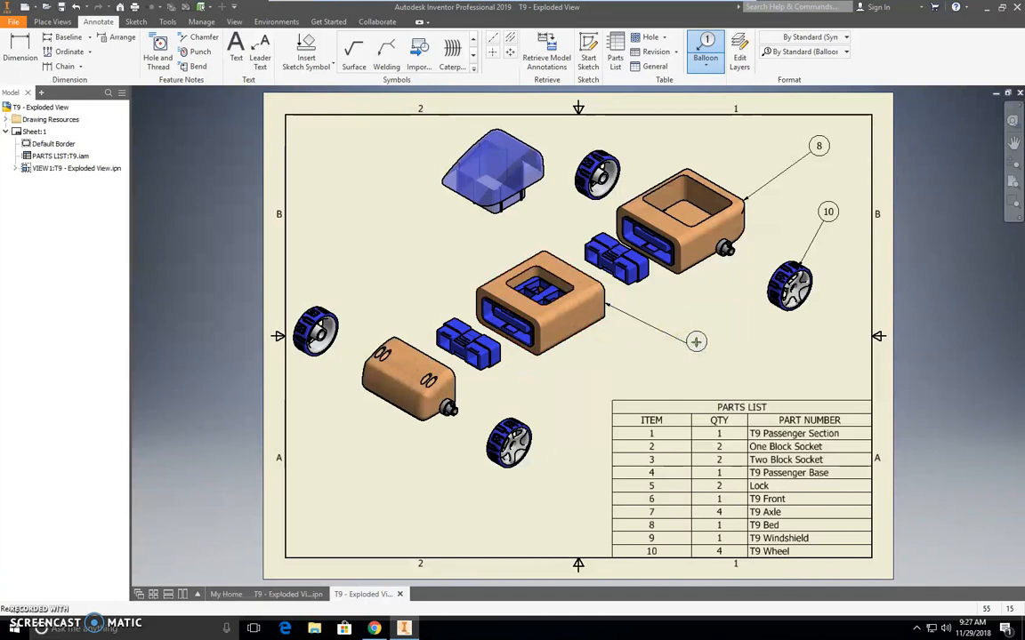
pyautogui.click(696, 342)
pyautogui.rightClick(695, 343)
pyautogui.click(750, 343)
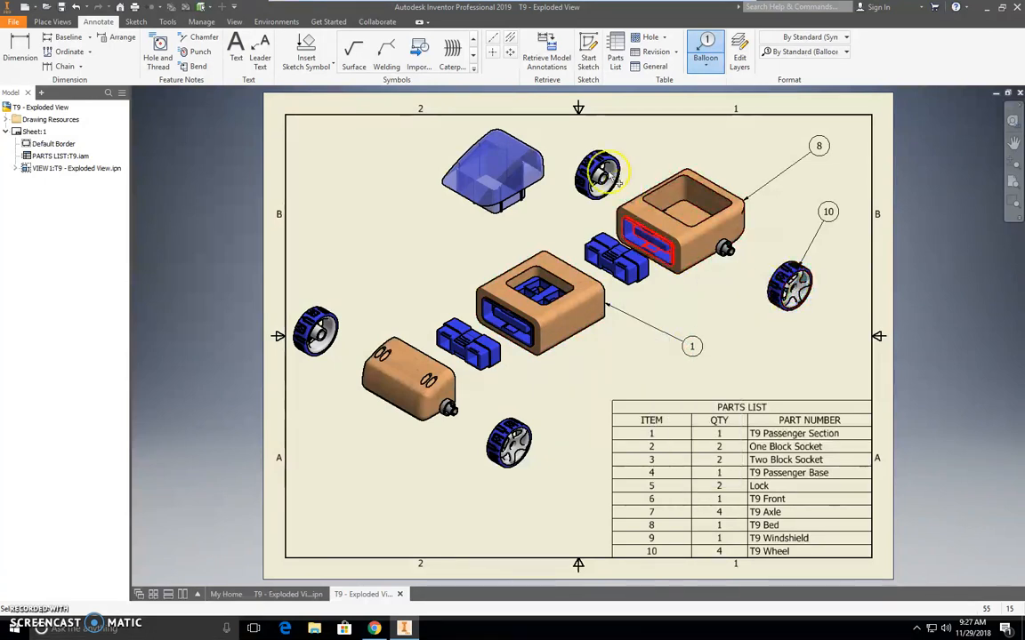
# Attach a balloon to the Lock beside the T9 Front and place it below and to the right of the part
pyautogui.rightClick(496, 359)
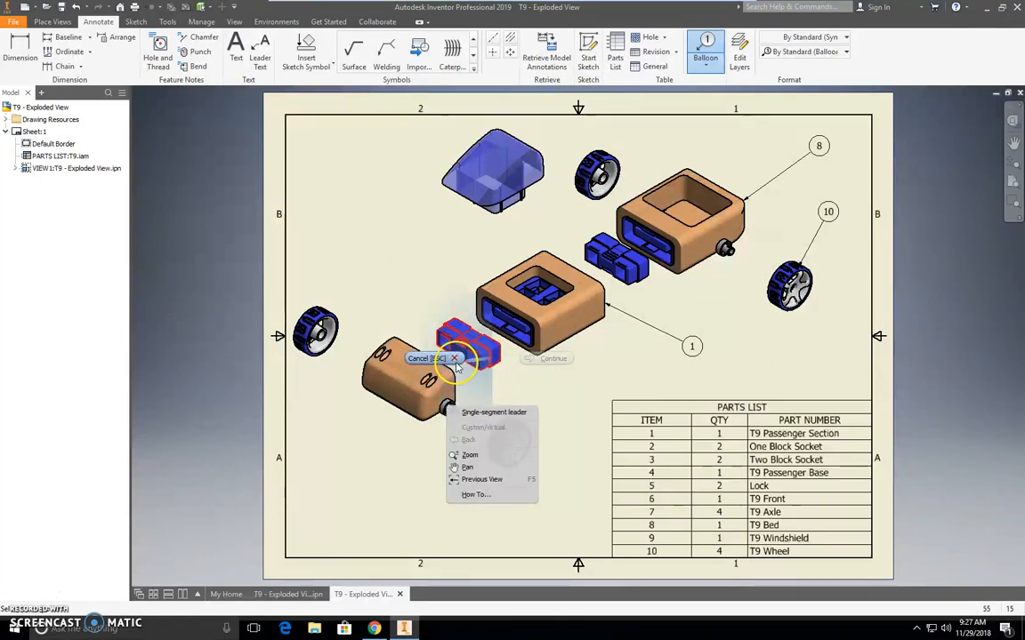
pyautogui.click(427, 359)
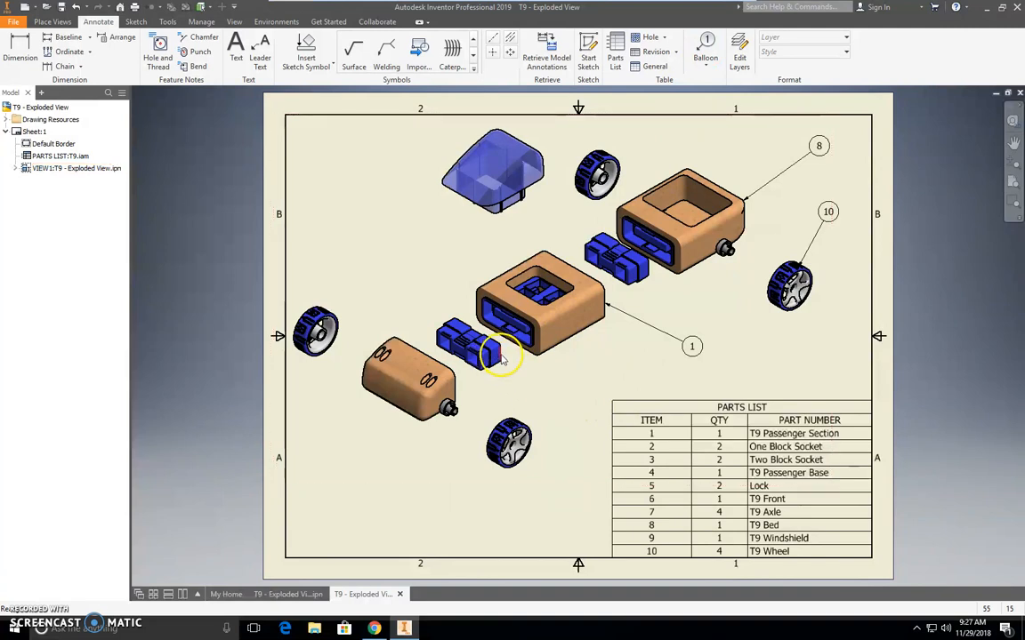
pyautogui.click(706, 49)
pyautogui.click(480, 357)
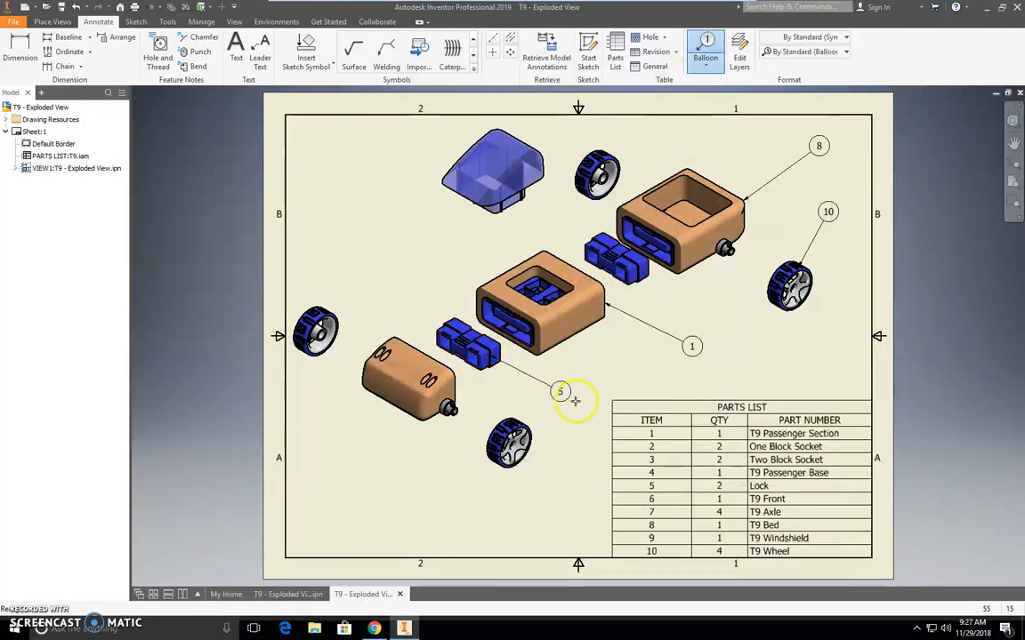
pyautogui.rightClick(576, 405)
pyautogui.click(629, 408)
# Try to attach a balloon to the T9 Front's lower edge and place it below and to the left
pyautogui.click(414, 417)
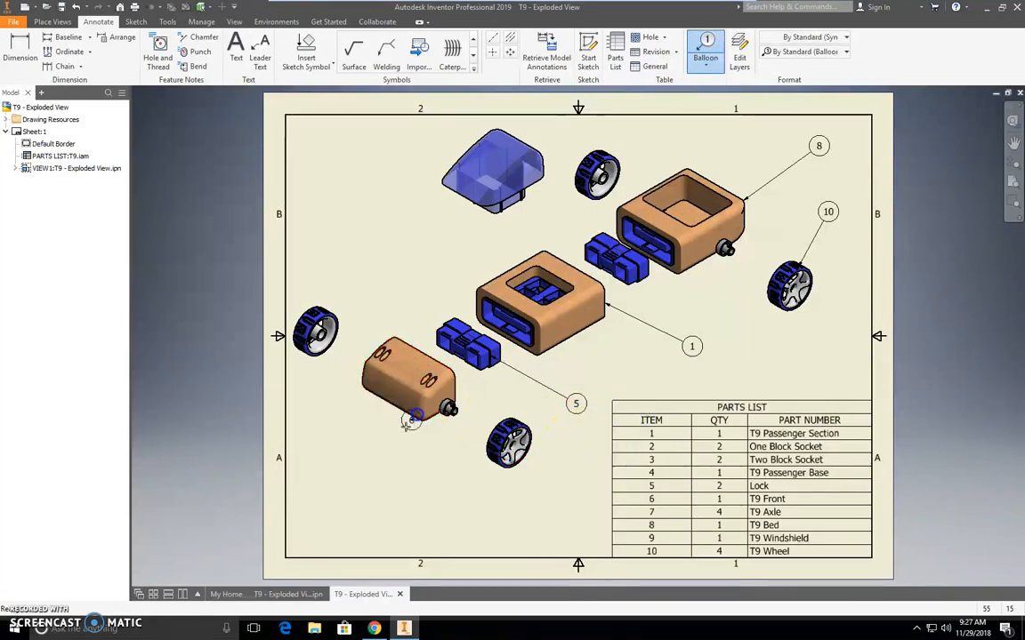
pyautogui.rightClick(379, 485)
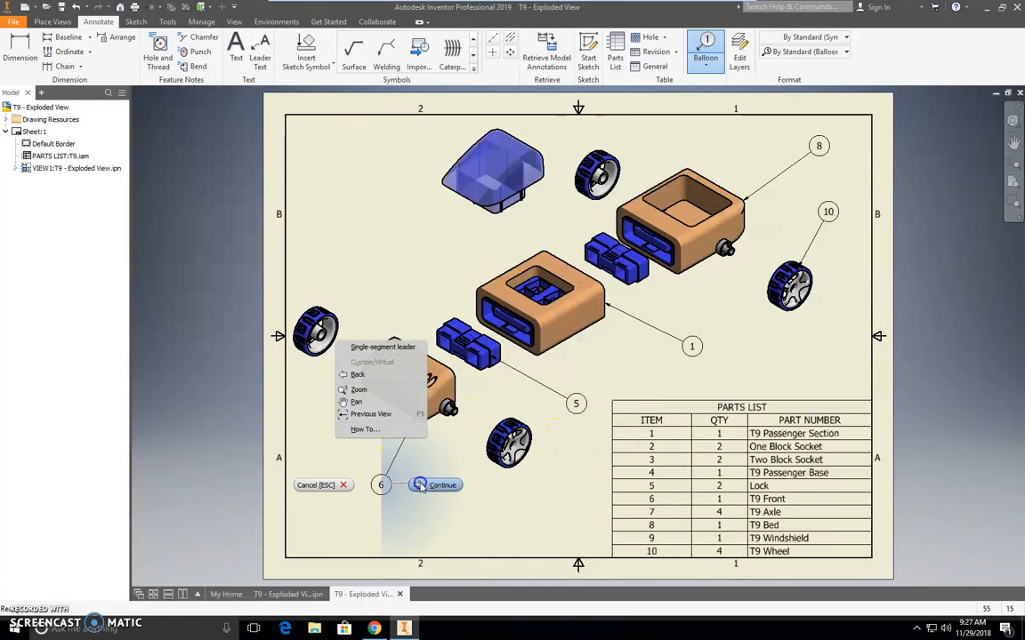
pyautogui.click(423, 485)
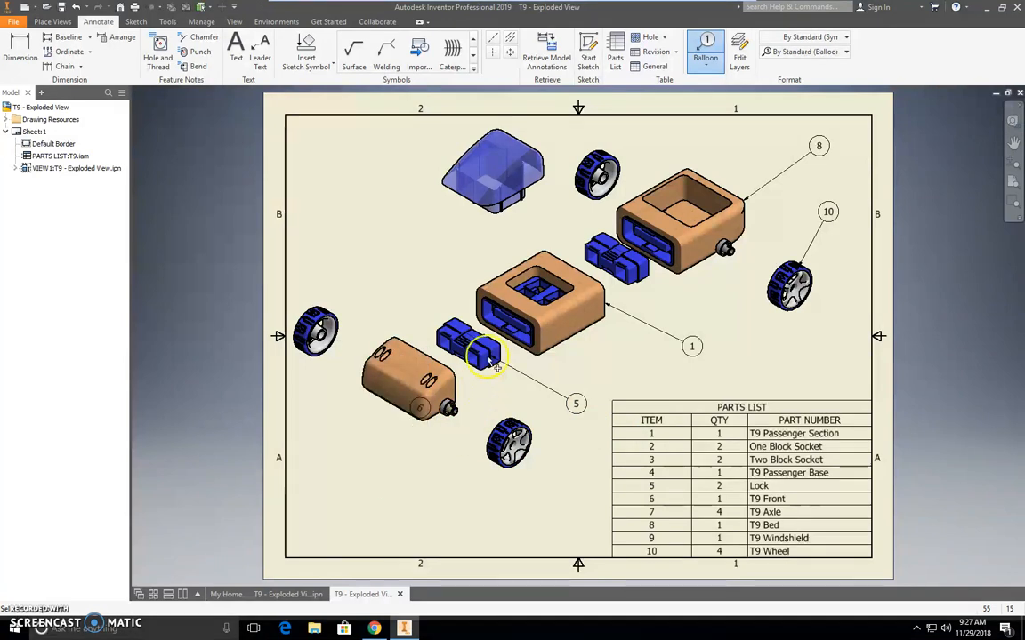
# Try to attach a balloon to the T9 Windshield's lower edge and place it below and to the left
pyautogui.click(483, 206)
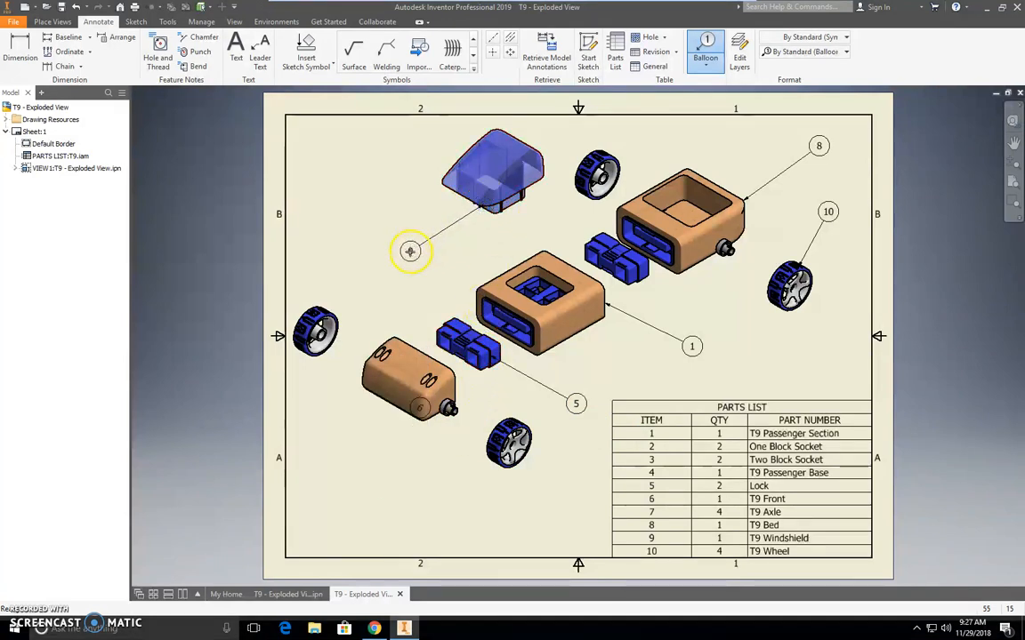
pyautogui.rightClick(413, 252)
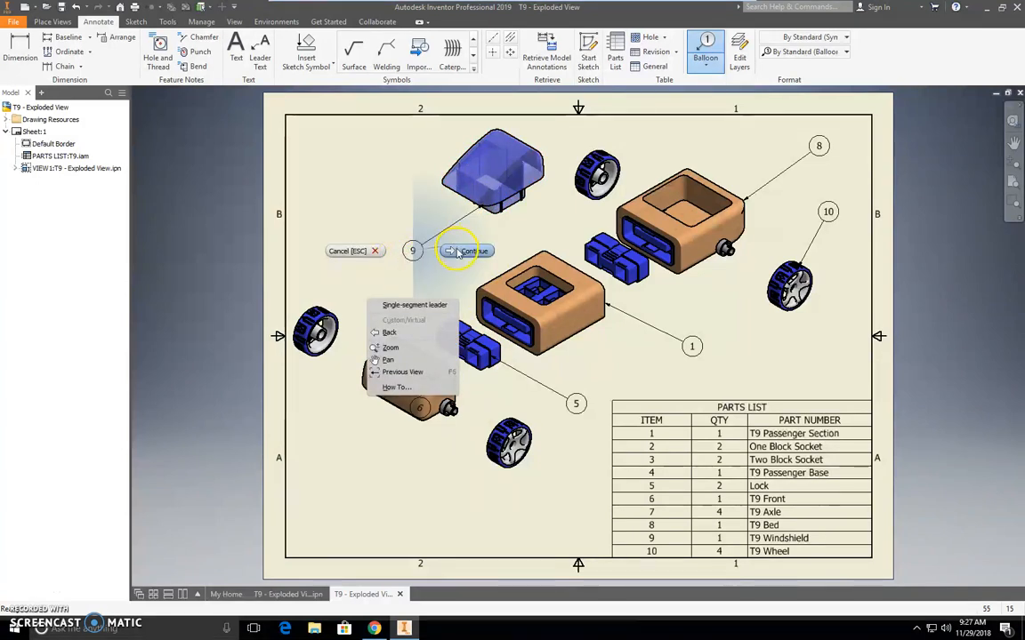
pyautogui.click(458, 254)
# Leave the Balloon command and delete the misplaced balloon just below the T9 Windshield
pyautogui.rightClick(482, 219)
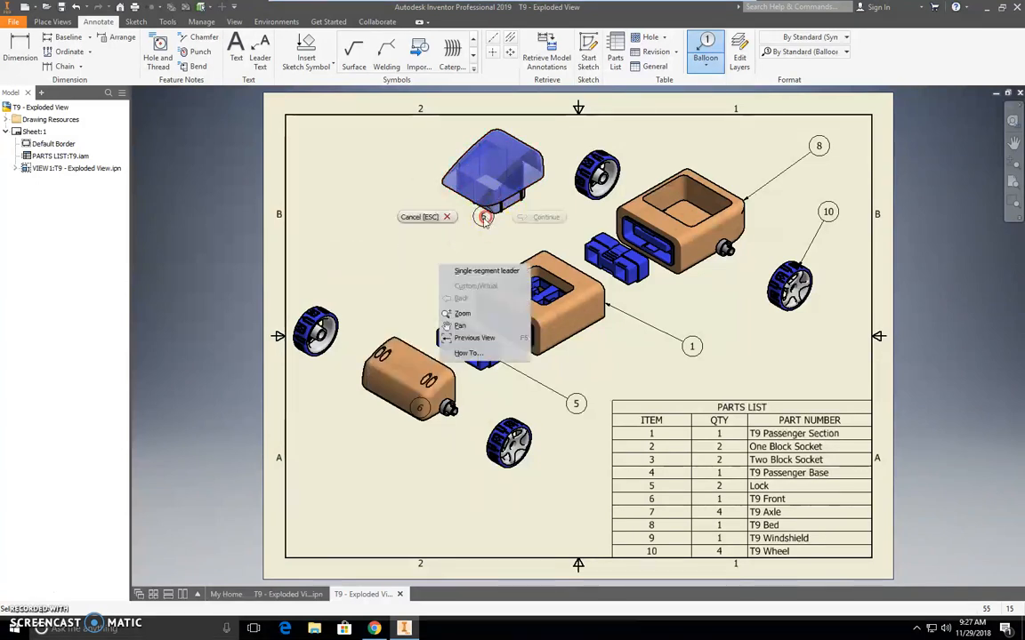
pyautogui.click(425, 217)
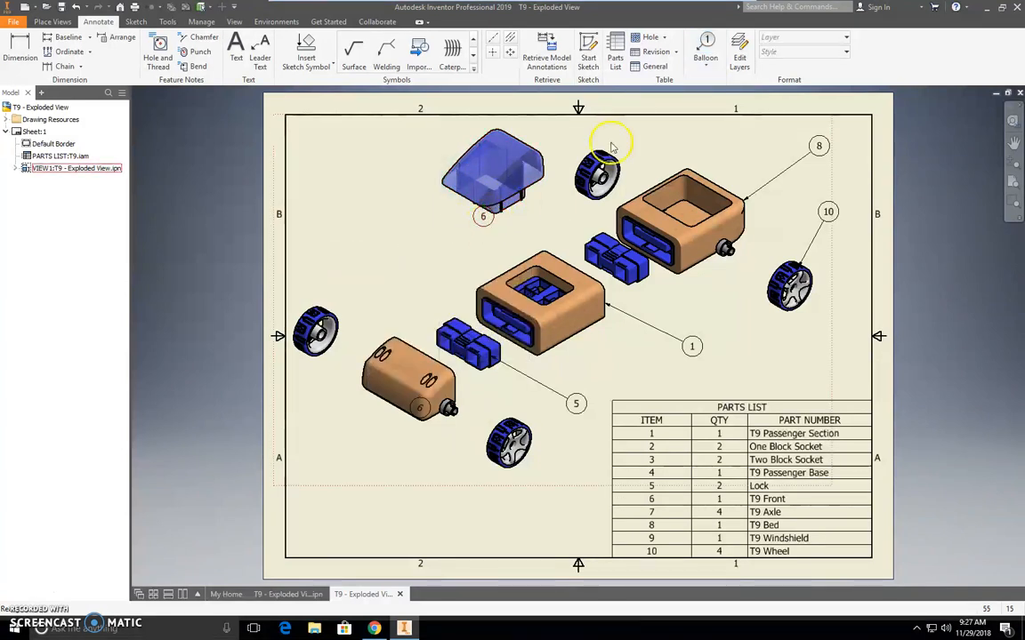
pyautogui.rightClick(479, 217)
pyautogui.click(489, 251)
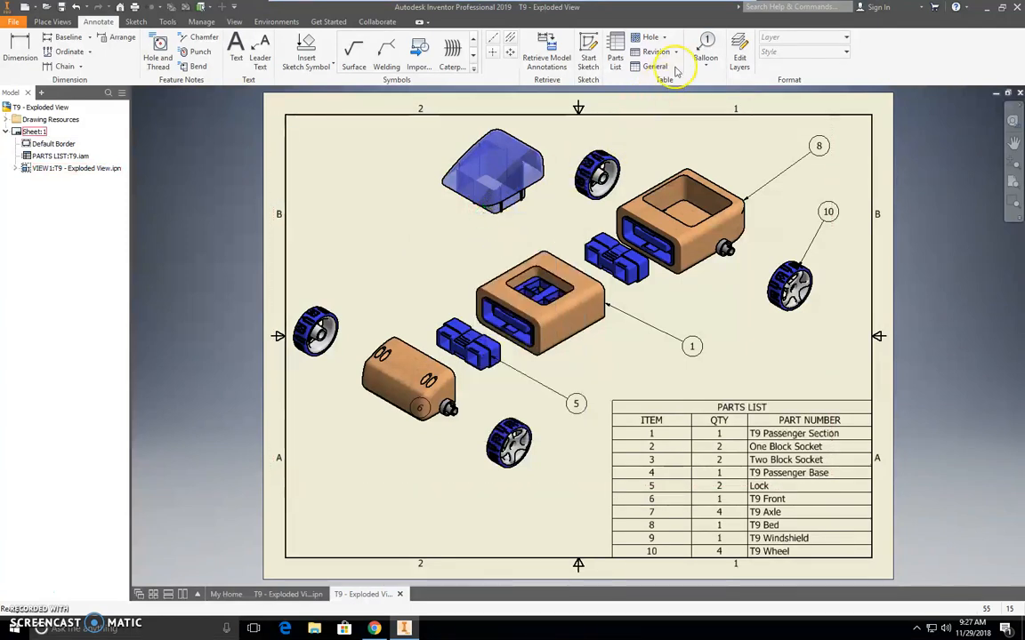
# Attach a balloon to the T9 Windshield's lower edge and place it well clear of the part, below and to the left
pyautogui.click(705, 39)
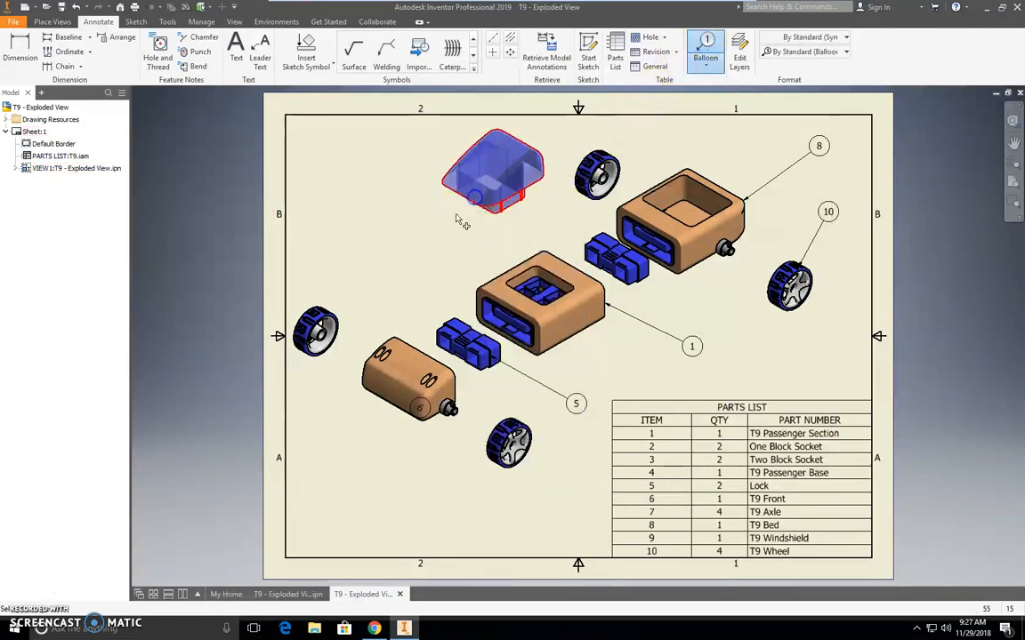
pyautogui.click(478, 211)
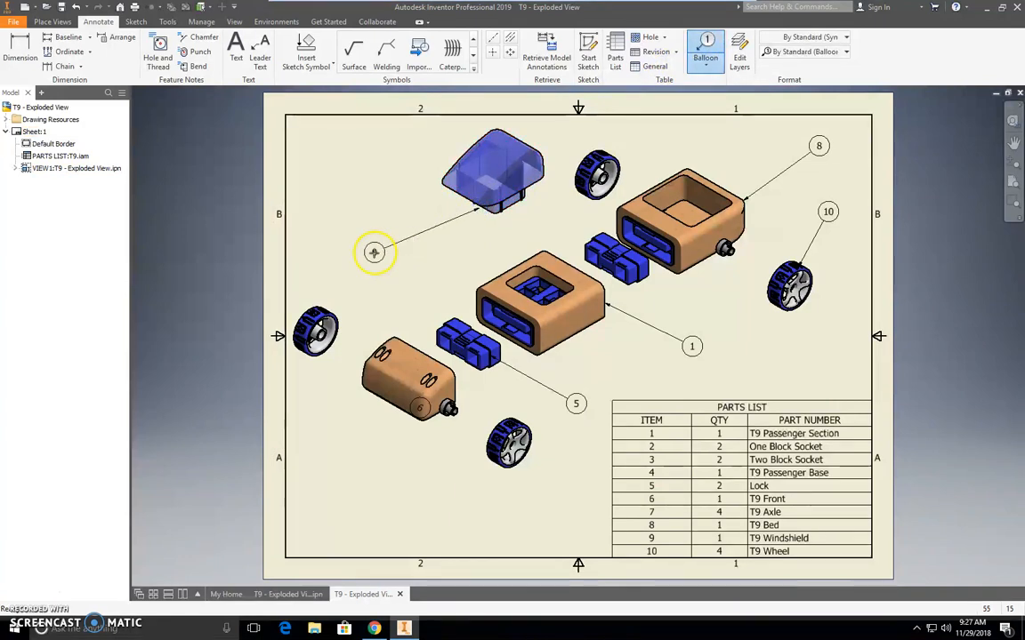
pyautogui.rightClick(374, 252)
pyautogui.click(422, 256)
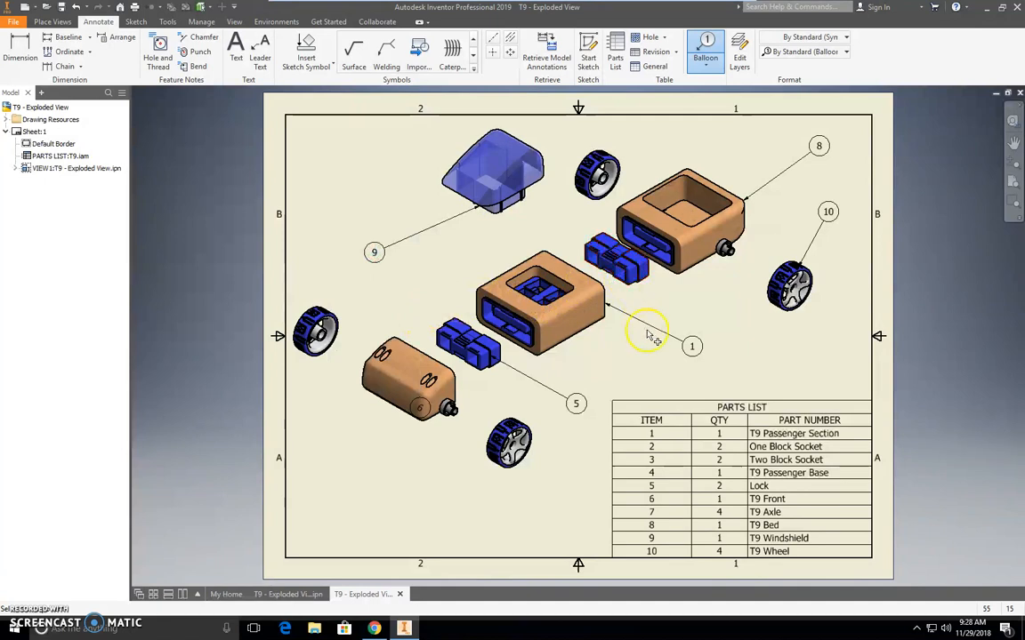
pyautogui.click(422, 416)
pyautogui.rightClick(423, 416)
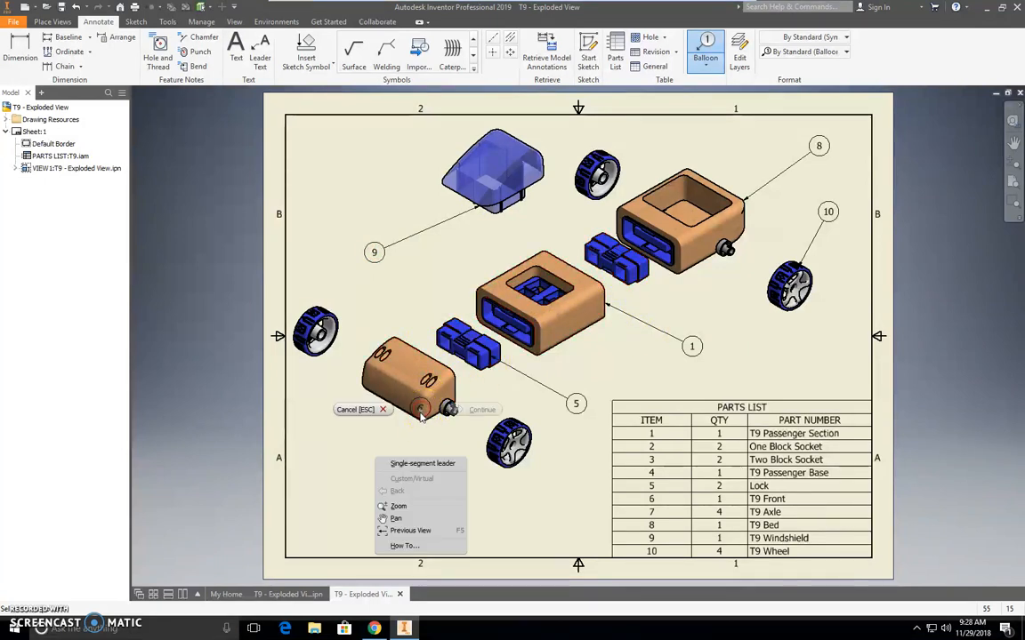
pyautogui.click(424, 415)
pyautogui.rightClick(425, 416)
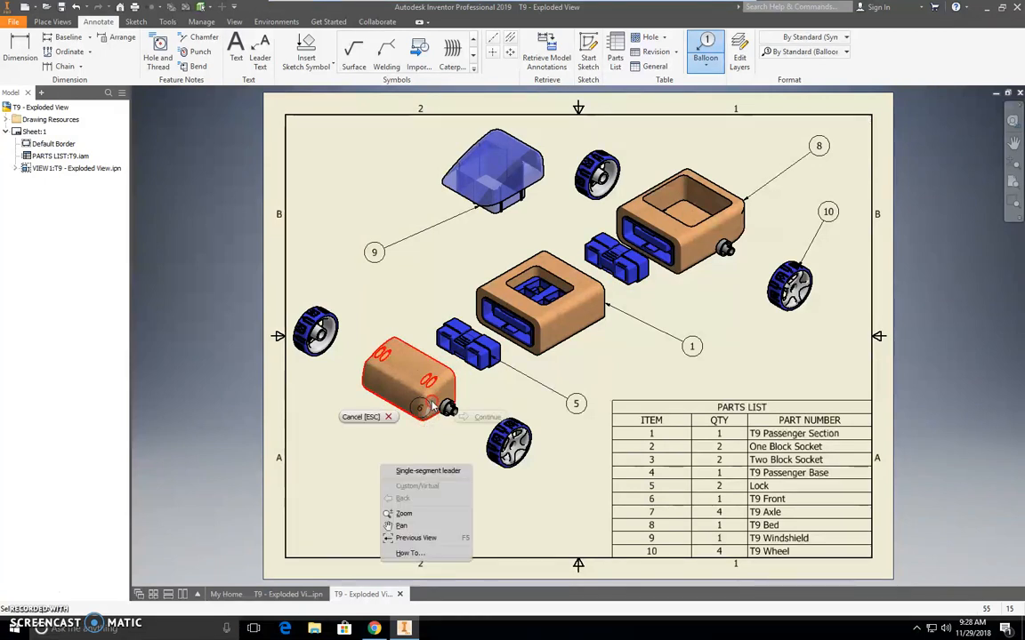
pyautogui.click(430, 400)
pyautogui.click(705, 48)
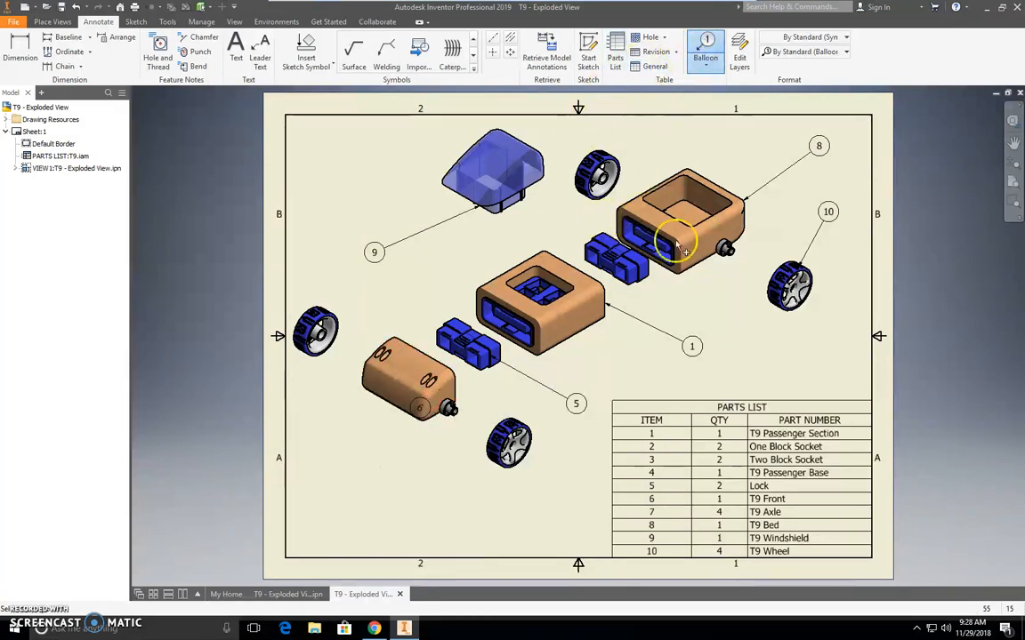
# Leave the Balloon command and delete the misplaced balloon lying on the T9 Front
pyautogui.rightClick(739, 325)
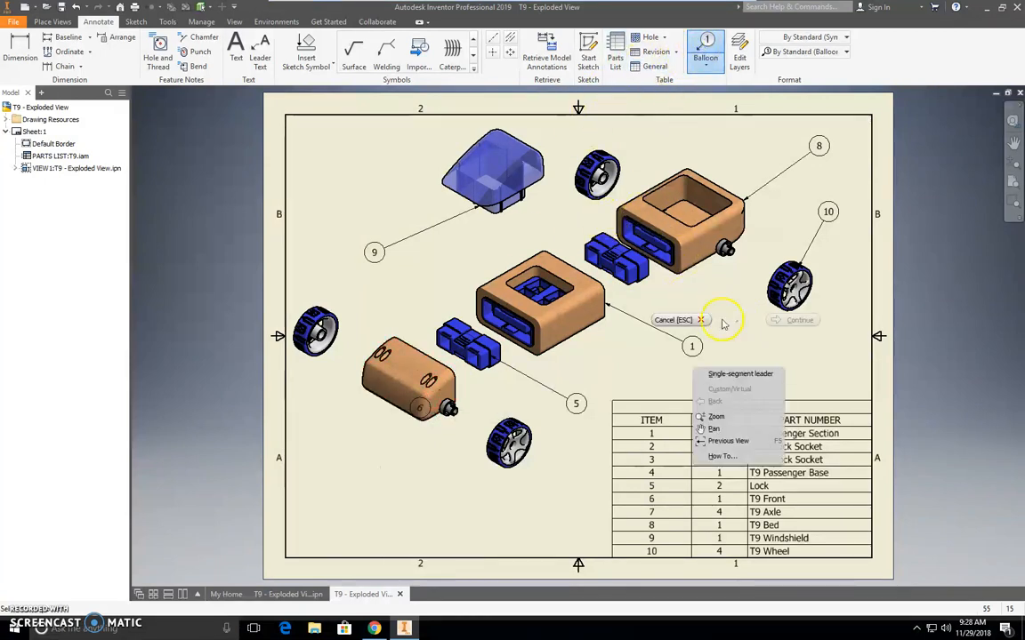
pyautogui.click(673, 320)
pyautogui.rightClick(420, 408)
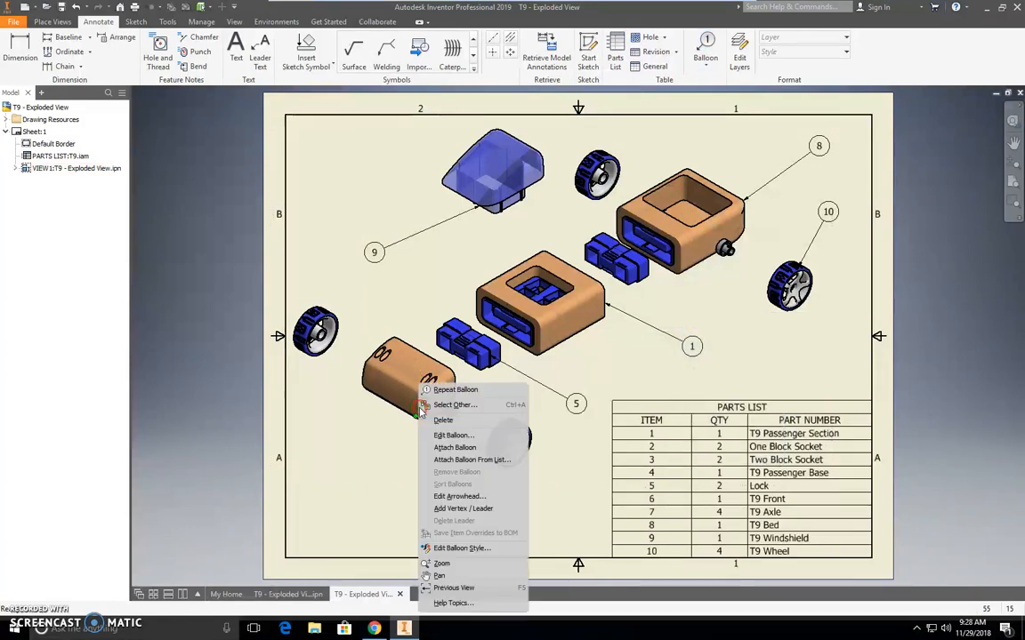
pyautogui.click(442, 420)
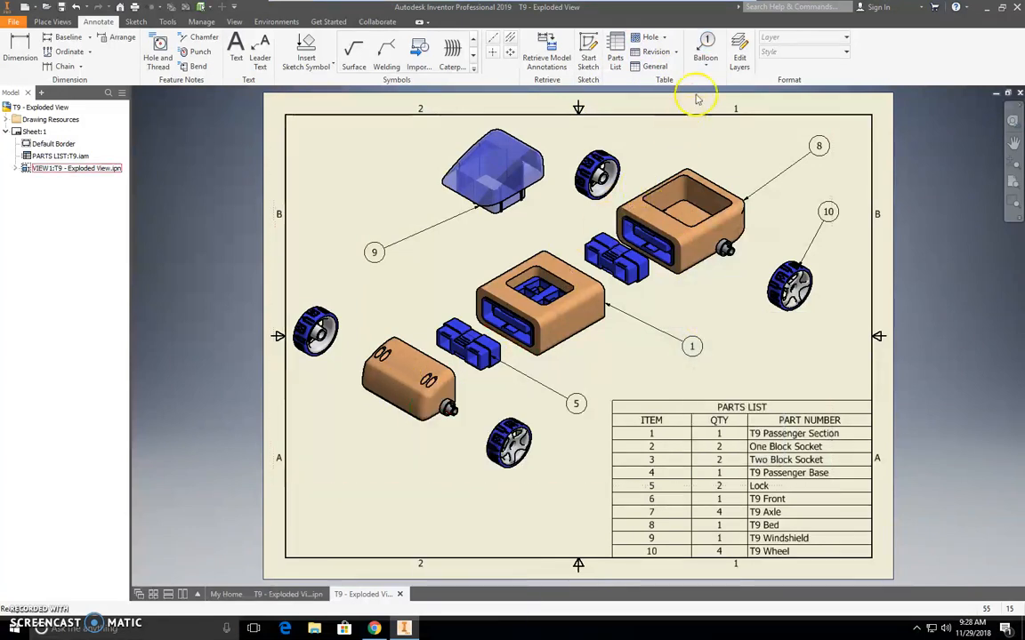
# Attach a balloon to the bottom edge of the T9 Front and place it below and to the left of the part
pyautogui.click(706, 46)
pyautogui.click(416, 419)
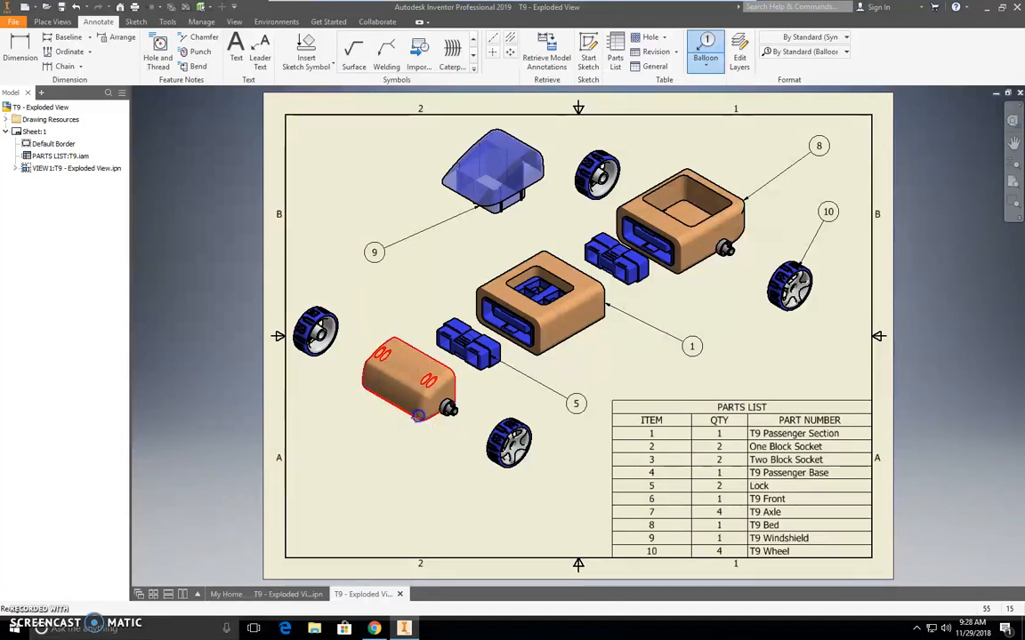
pyautogui.rightClick(374, 473)
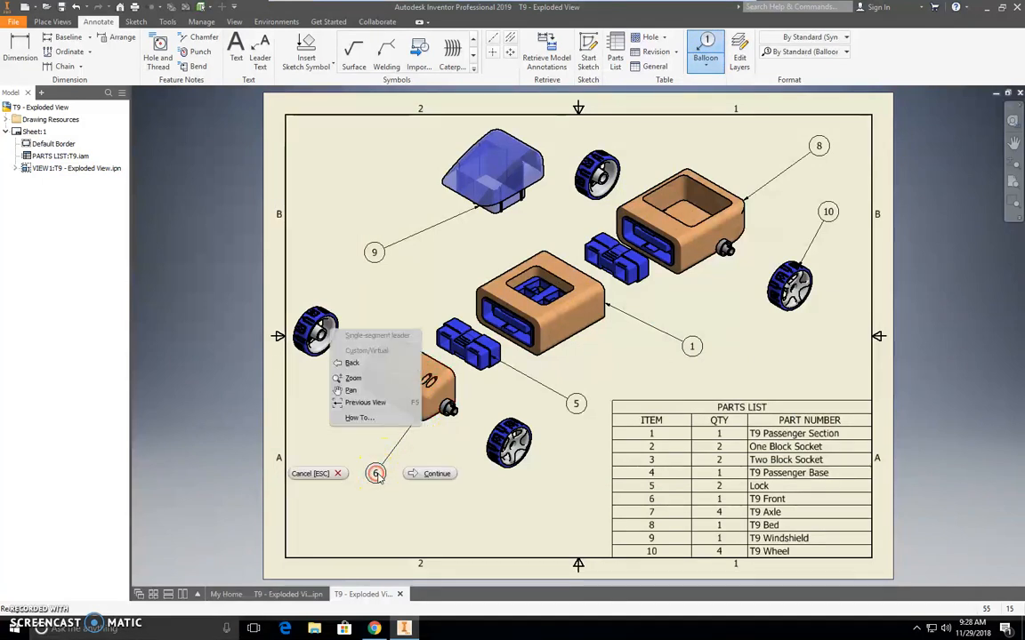
pyautogui.click(423, 473)
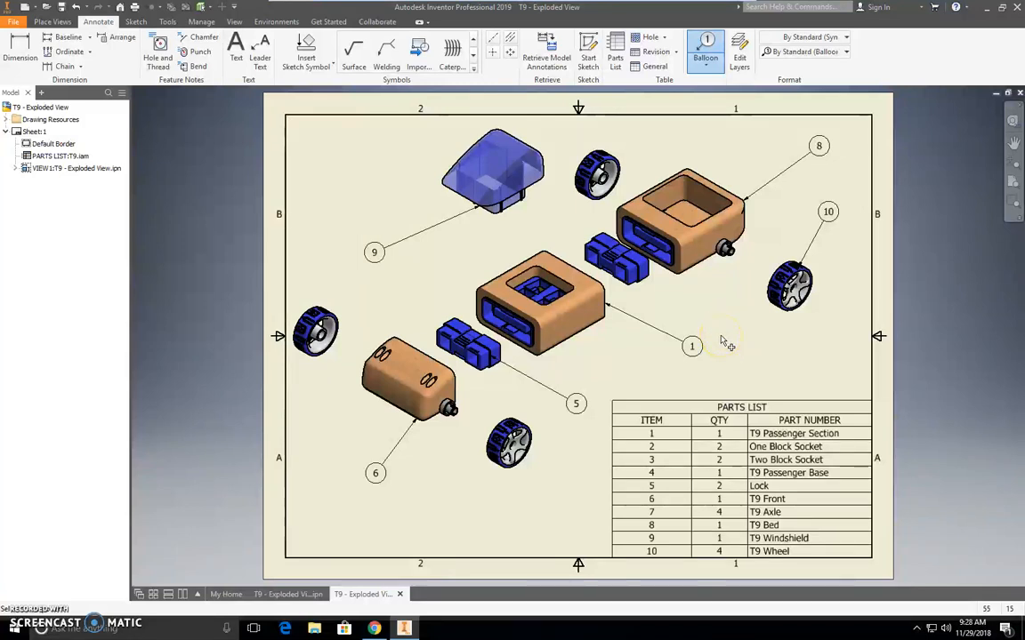
# Create a text note below the T9 Front in the sheet's lower-left area with the first line "T9 Automoblox"
pyautogui.click(235, 49)
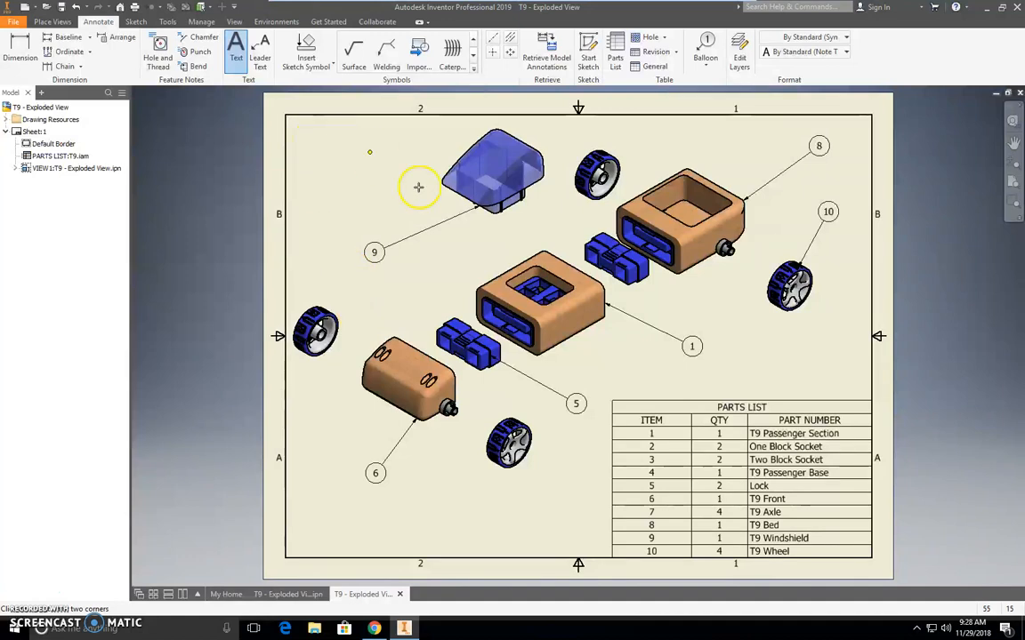
pyautogui.click(321, 493)
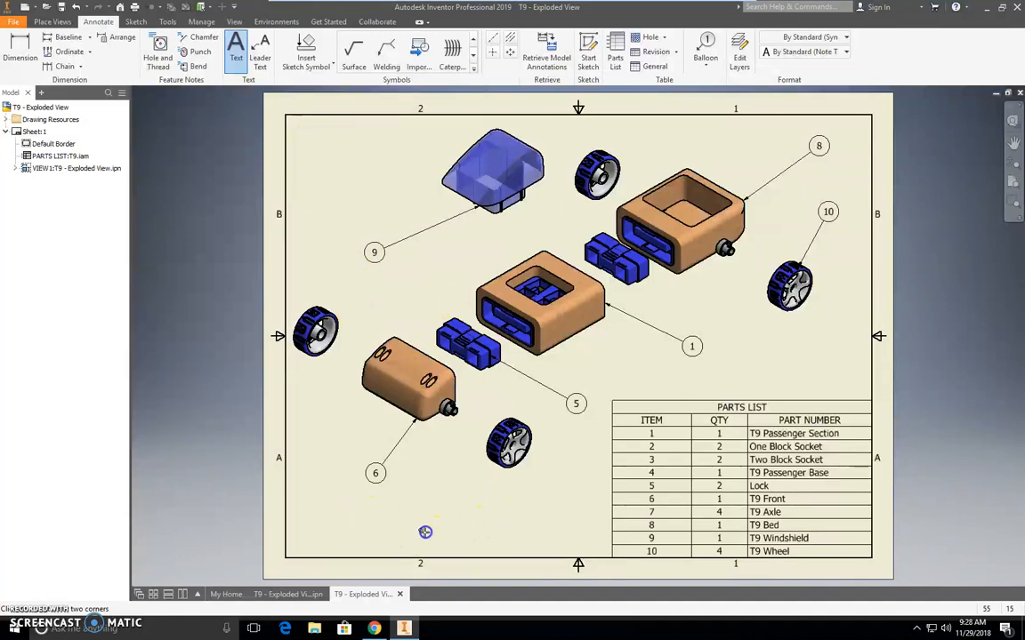
pyautogui.click(516, 541)
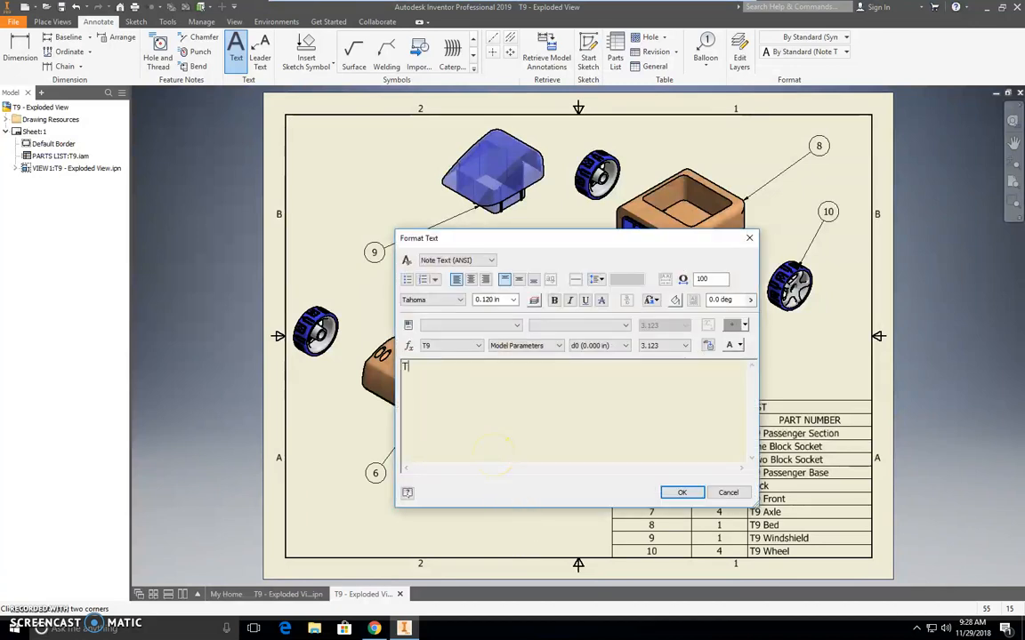
pyautogui.write('T9 Automo')
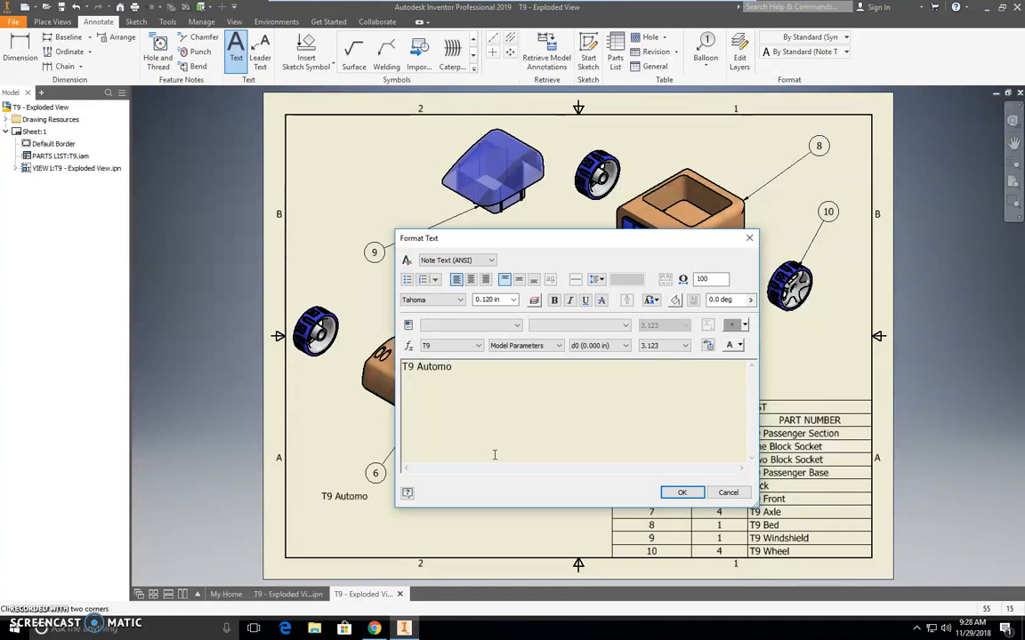
pyautogui.press('BackSpace')
pyautogui.press('BackSpace')
pyautogui.press('BackSpace')
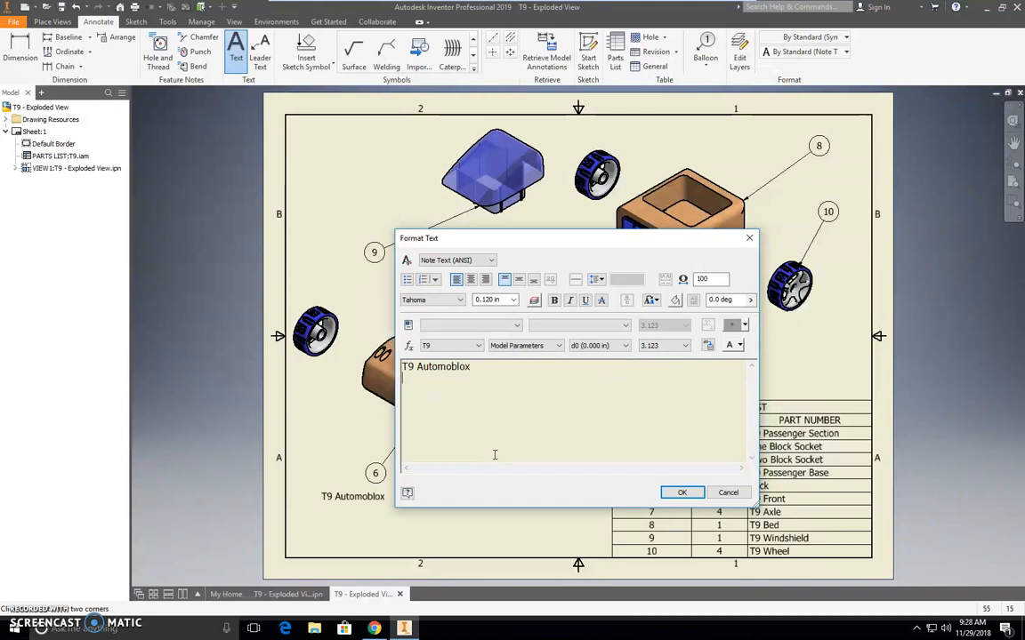
# Add an "Author:" line with the author's full name and the line "Date: 11/28/18", declining automatic fraction stacking, and finish the note
pyautogui.write('uthor: Eric McBurnett ')
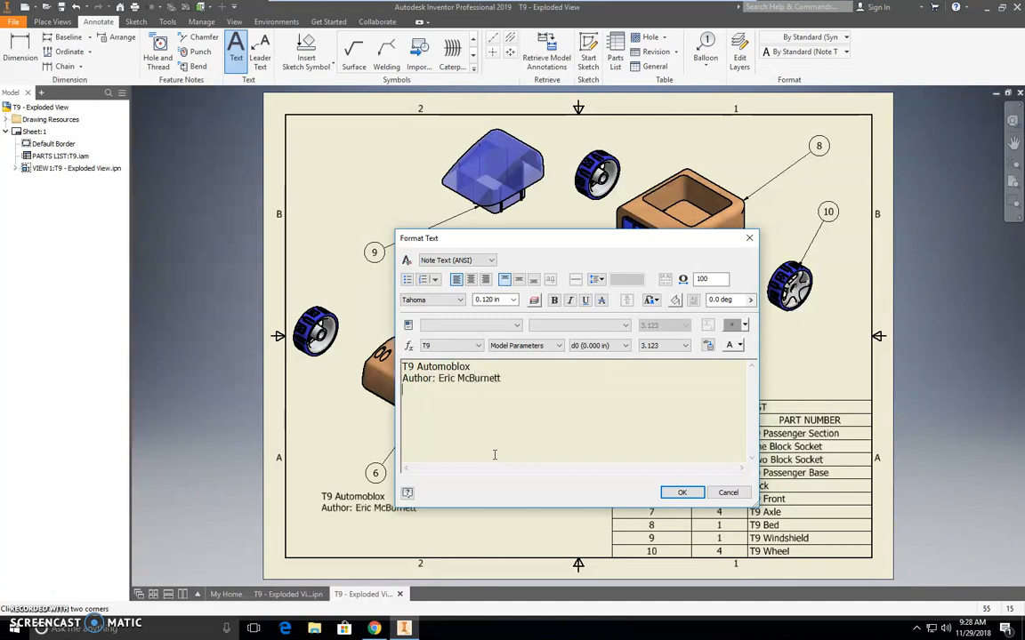
pyautogui.write('Date: 11/28/')
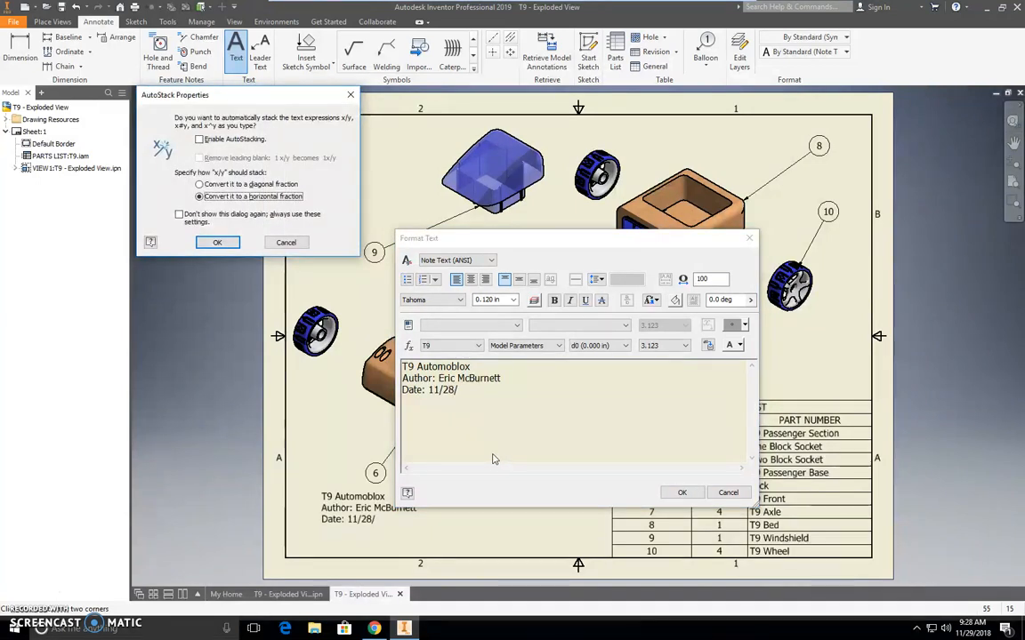
pyautogui.click(281, 242)
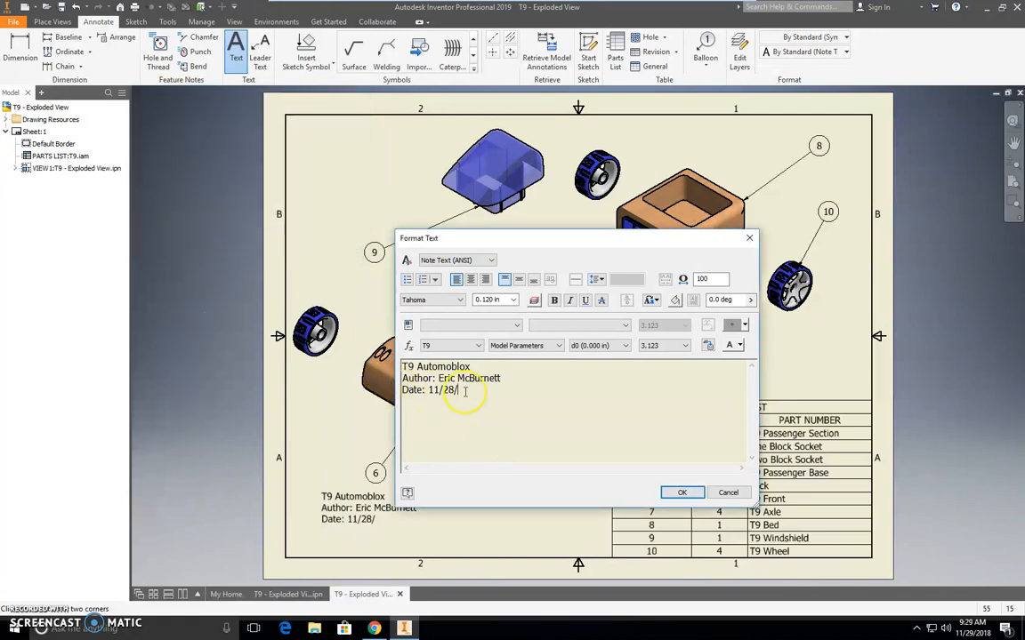
pyautogui.click(679, 492)
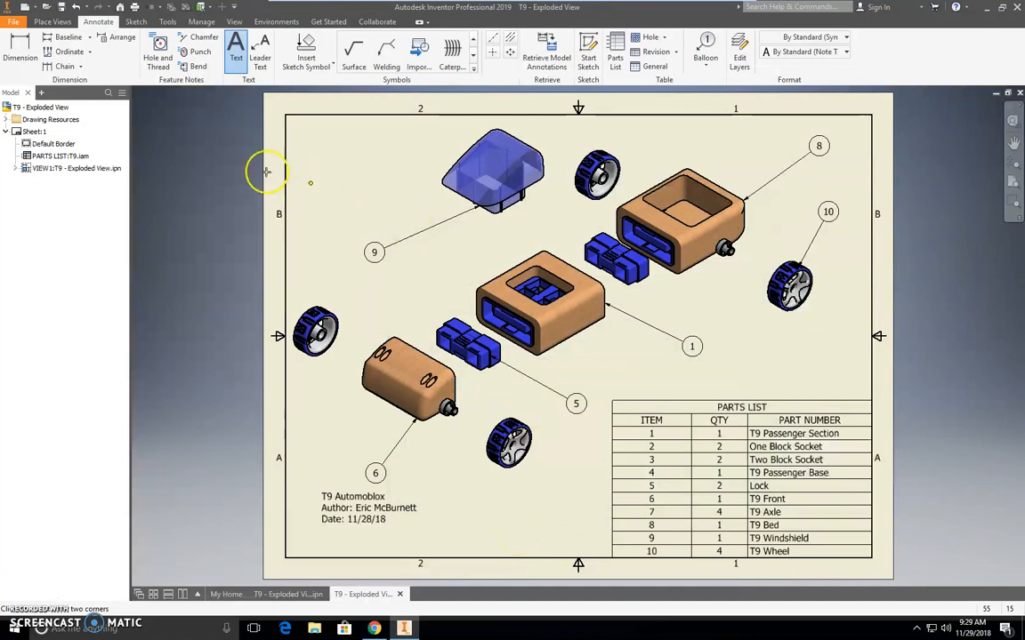
# Export the drawing as a PDF to the Downloads folder, appending a hyphen and the author's surname to the file name "T9 - Exploded View"
pyautogui.click(14, 22)
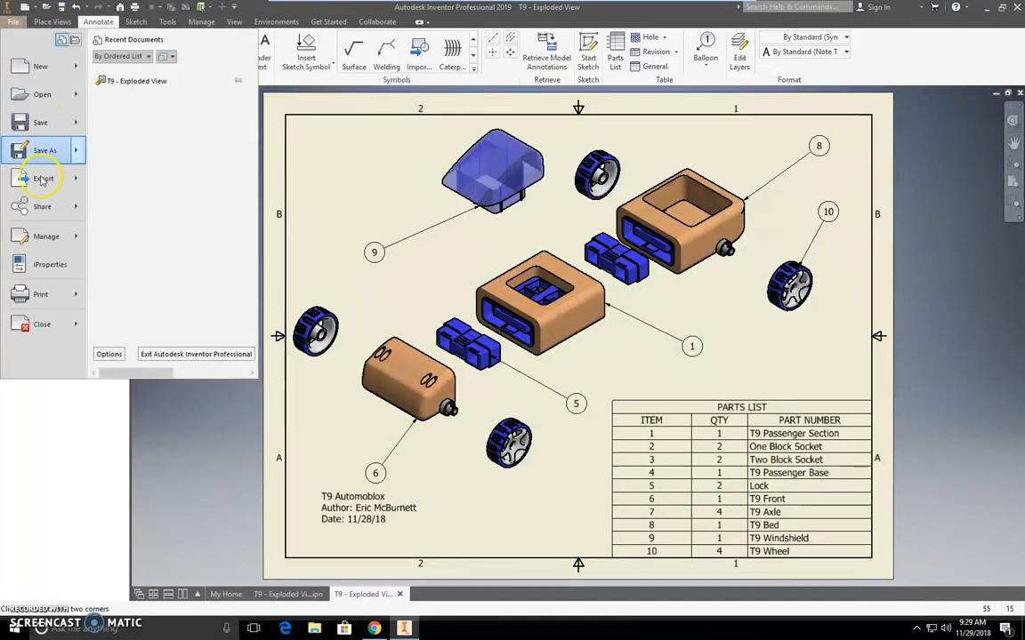
pyautogui.moveTo(69, 175)
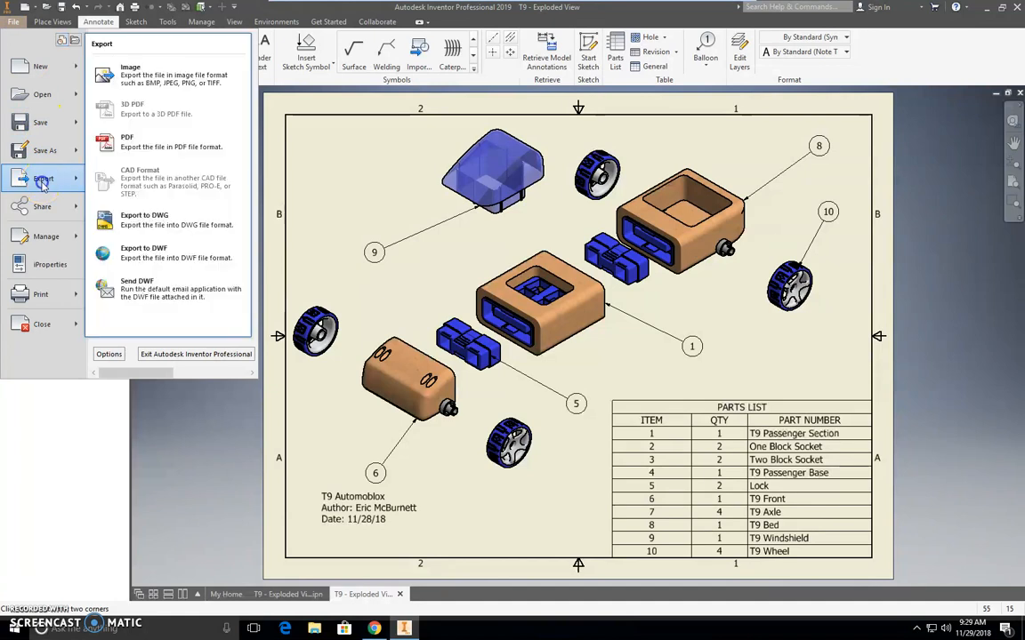
pyautogui.click(126, 147)
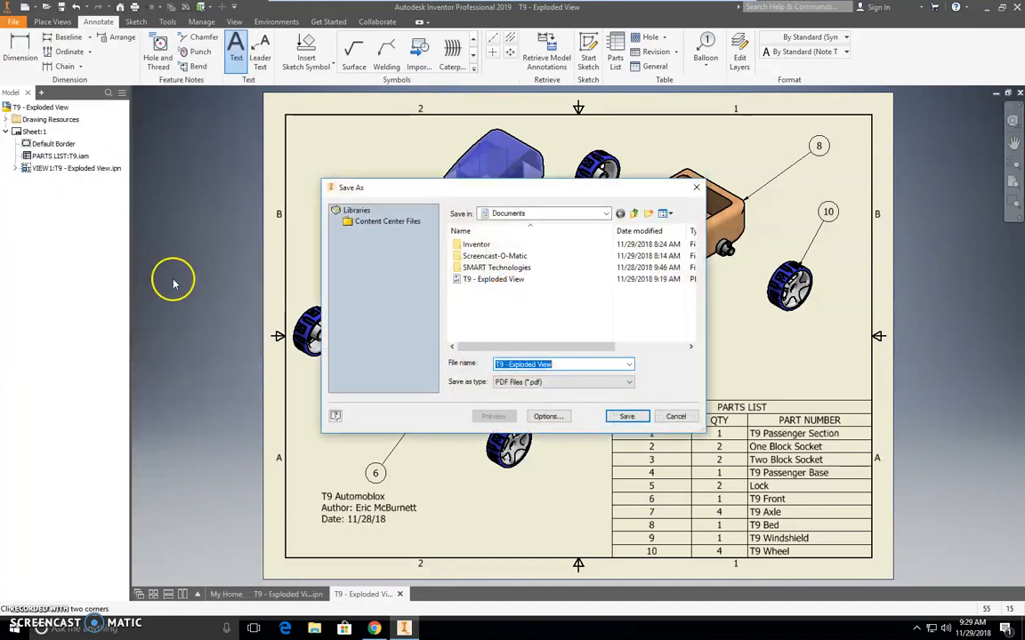
pyautogui.click(606, 214)
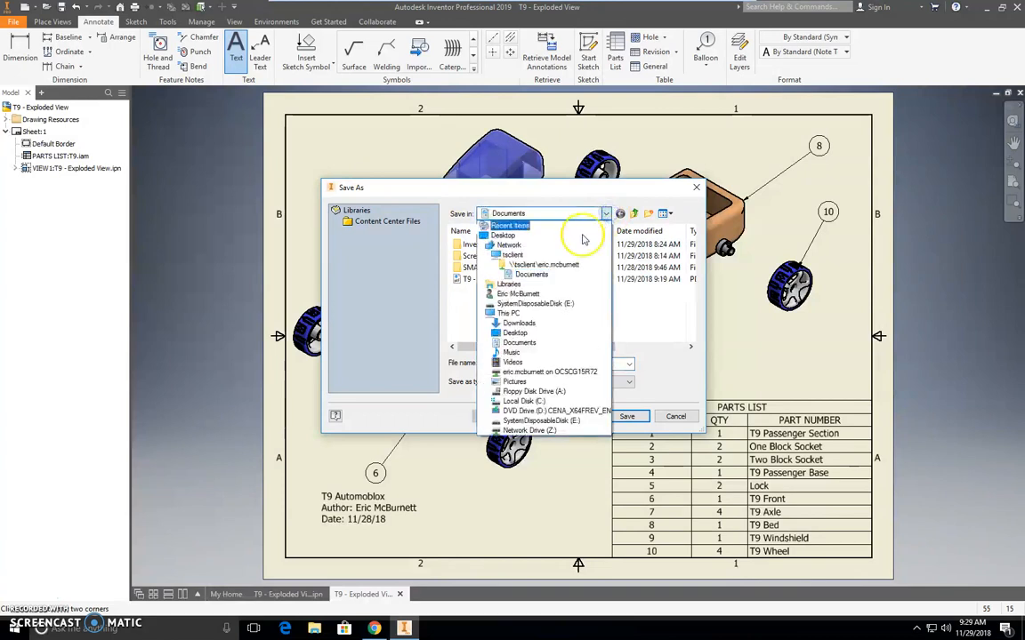
pyautogui.click(519, 323)
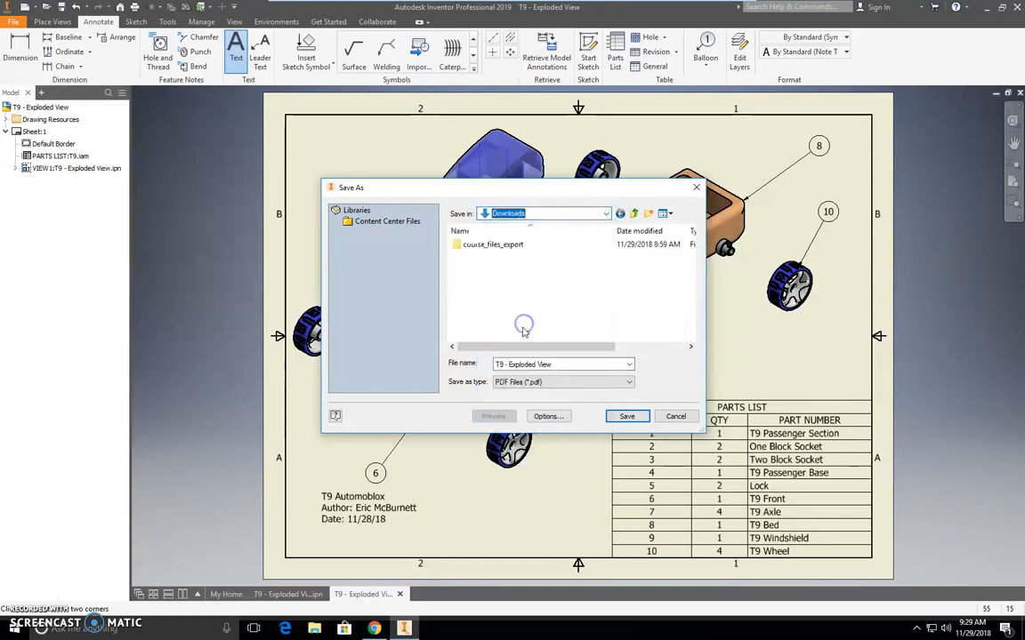
pyautogui.click(559, 365)
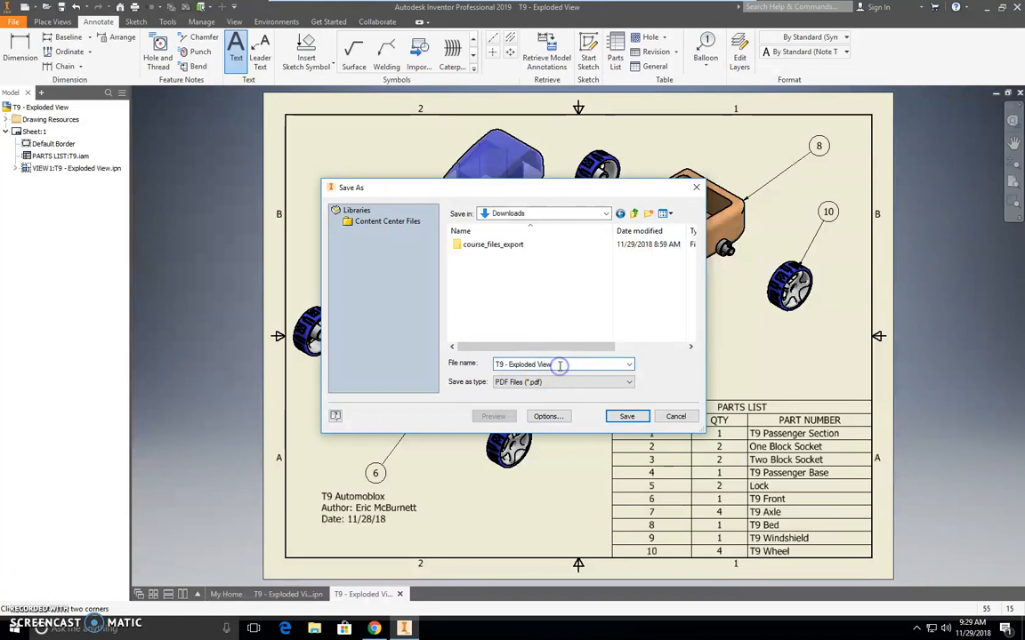
pyautogui.write('-McBurnett')
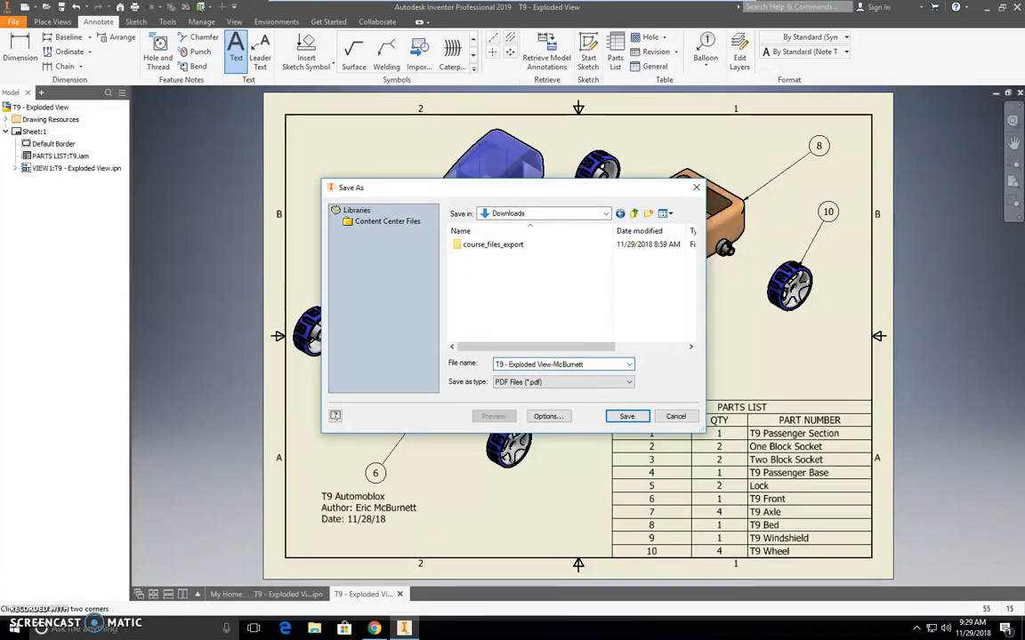
pyautogui.click(626, 416)
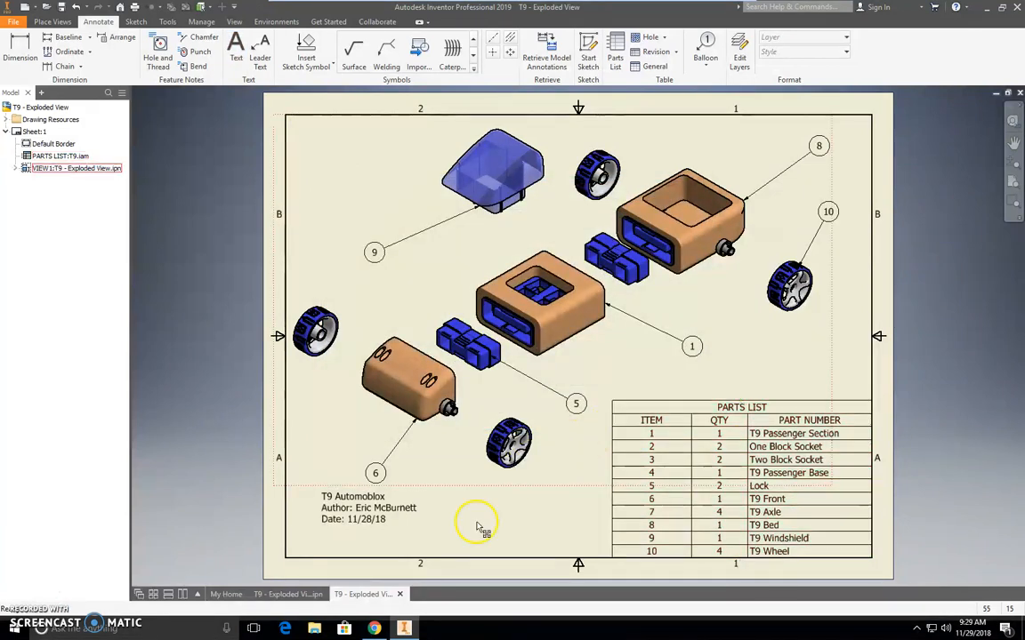
# Switch to Chrome and open the Automoblox Exploded View assignment from the course's assignments filtered to grading period Q2
pyautogui.click(374, 628)
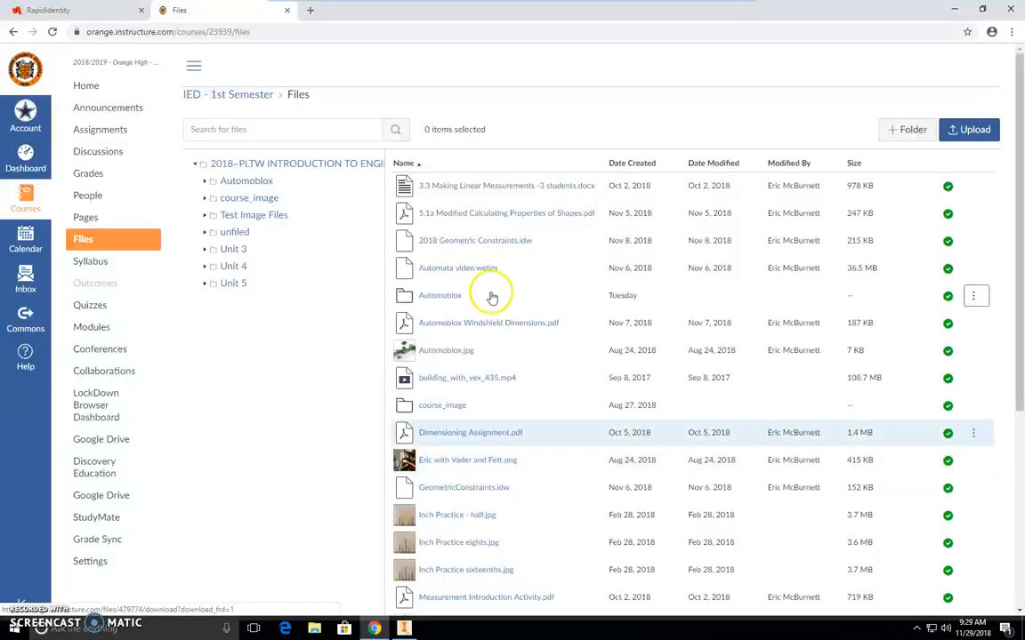
pyautogui.click(102, 130)
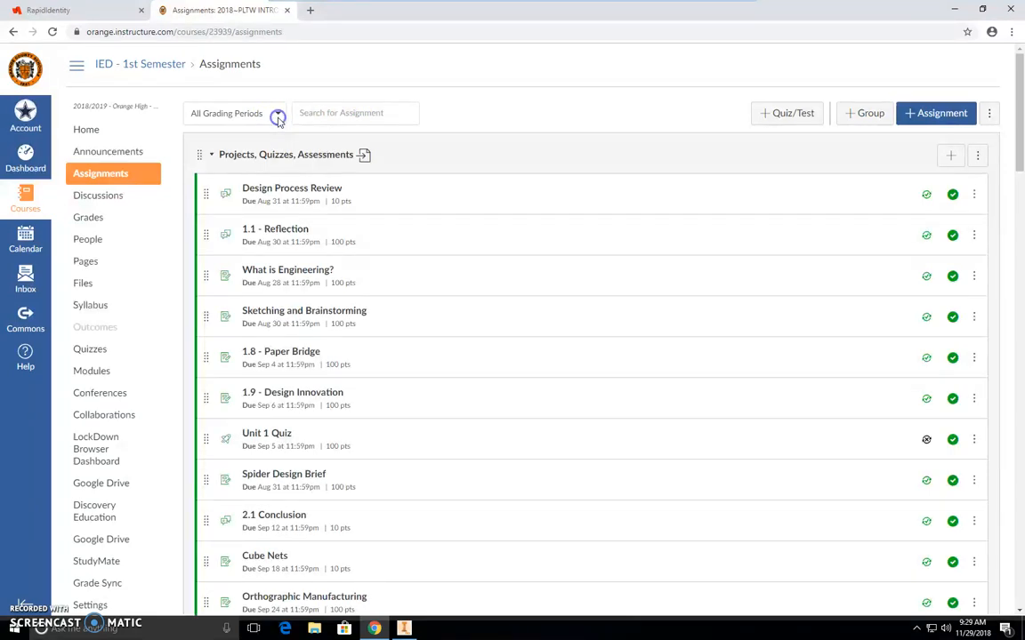
pyautogui.click(277, 116)
pyautogui.click(277, 156)
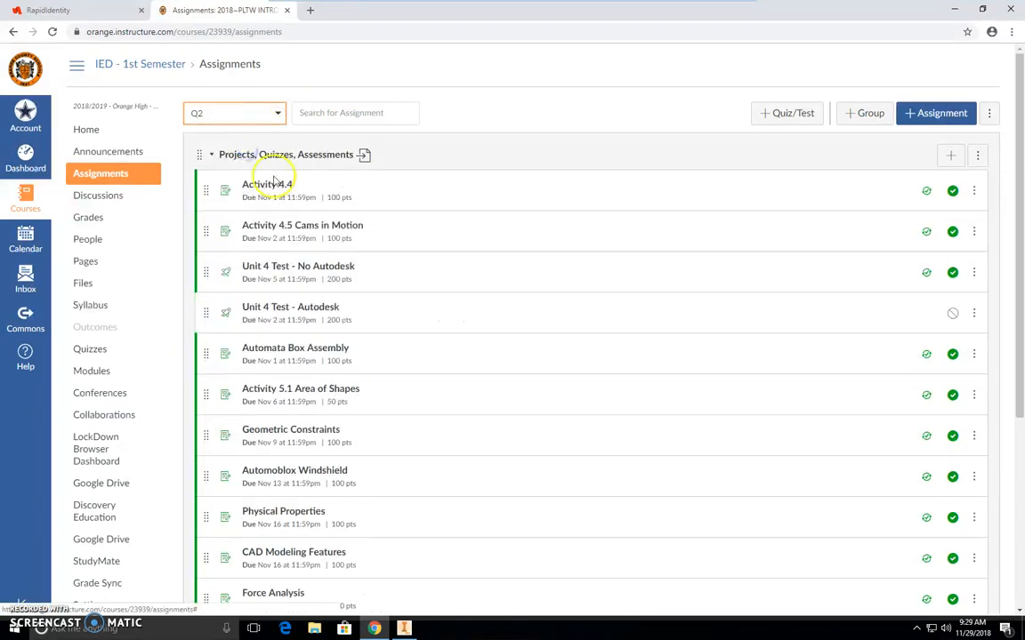
pyautogui.scroll(-5, 333, 477)
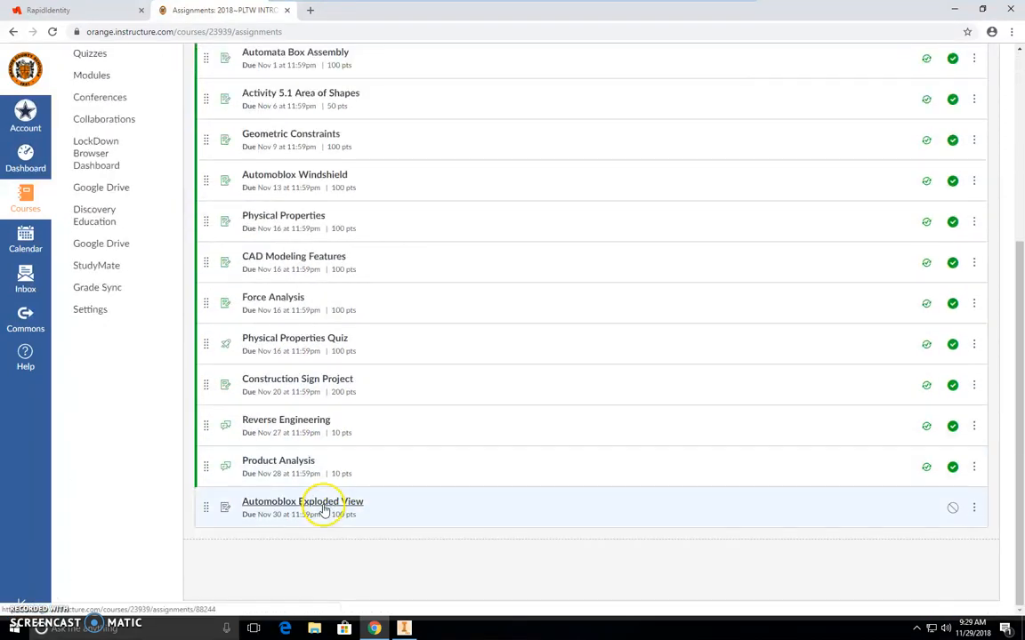
pyautogui.click(324, 512)
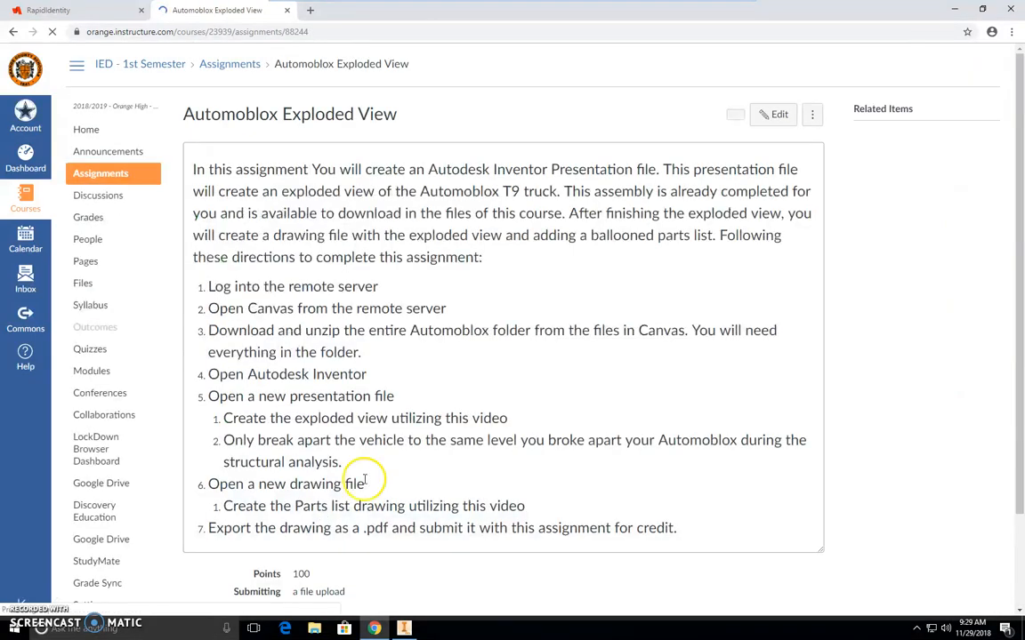